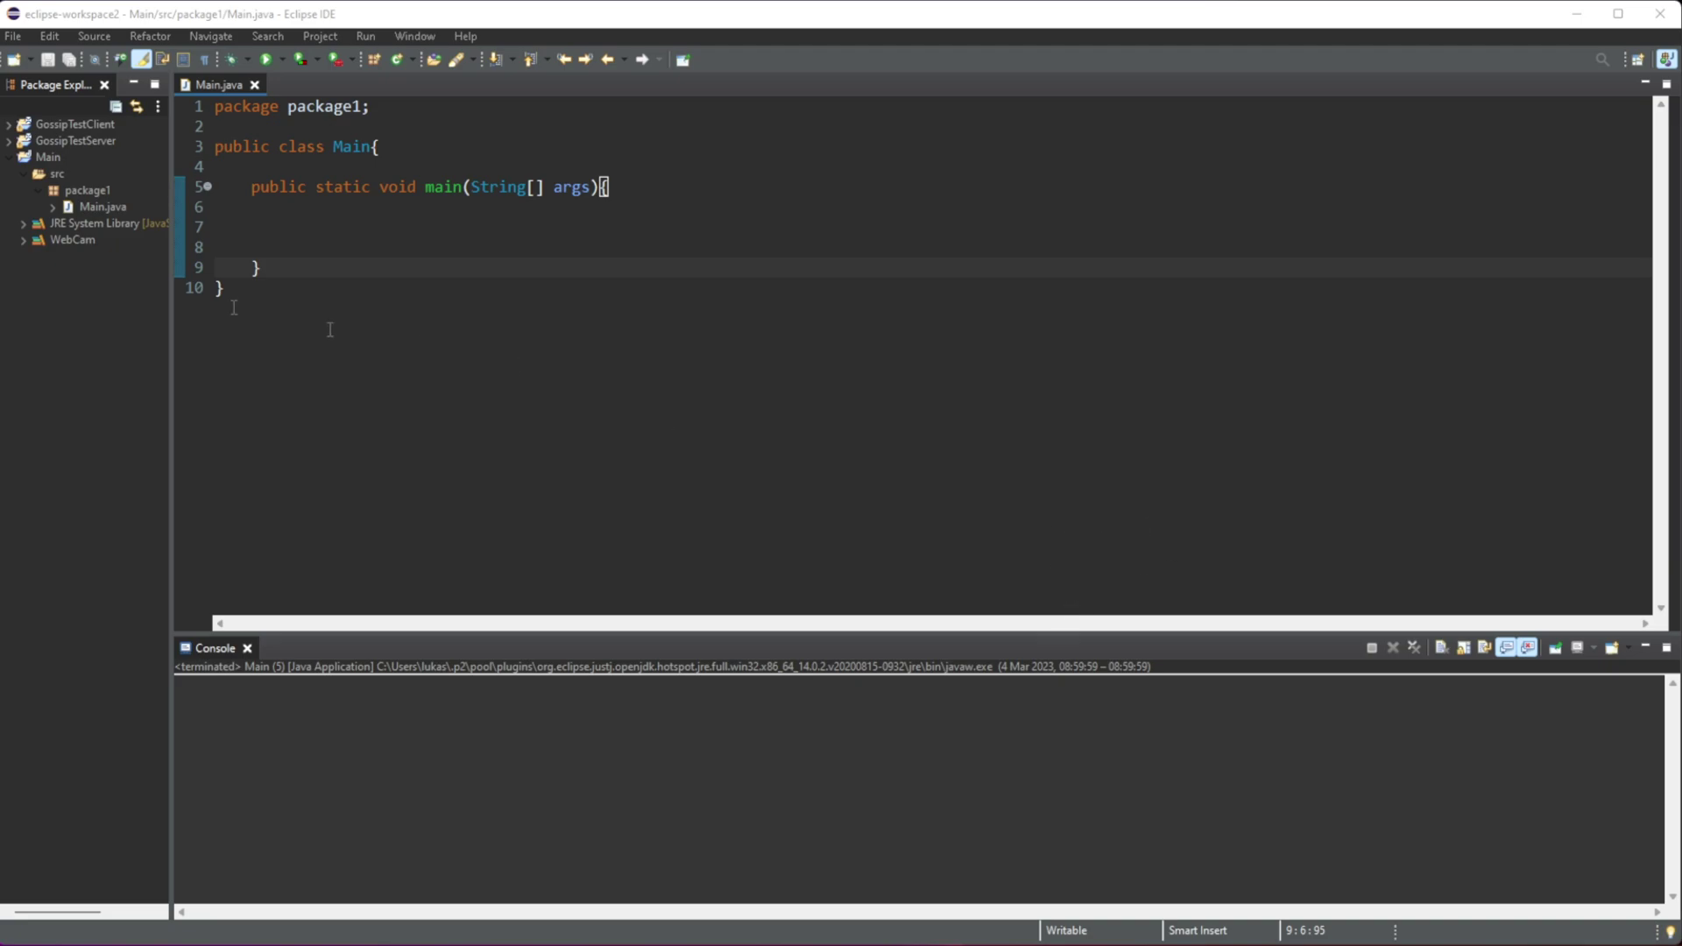
# - Add a new Person class to package1 and show Person.java side by side with Main.java
pyautogui.rightClick(77, 187)
pyautogui.moveTo(217, 200)
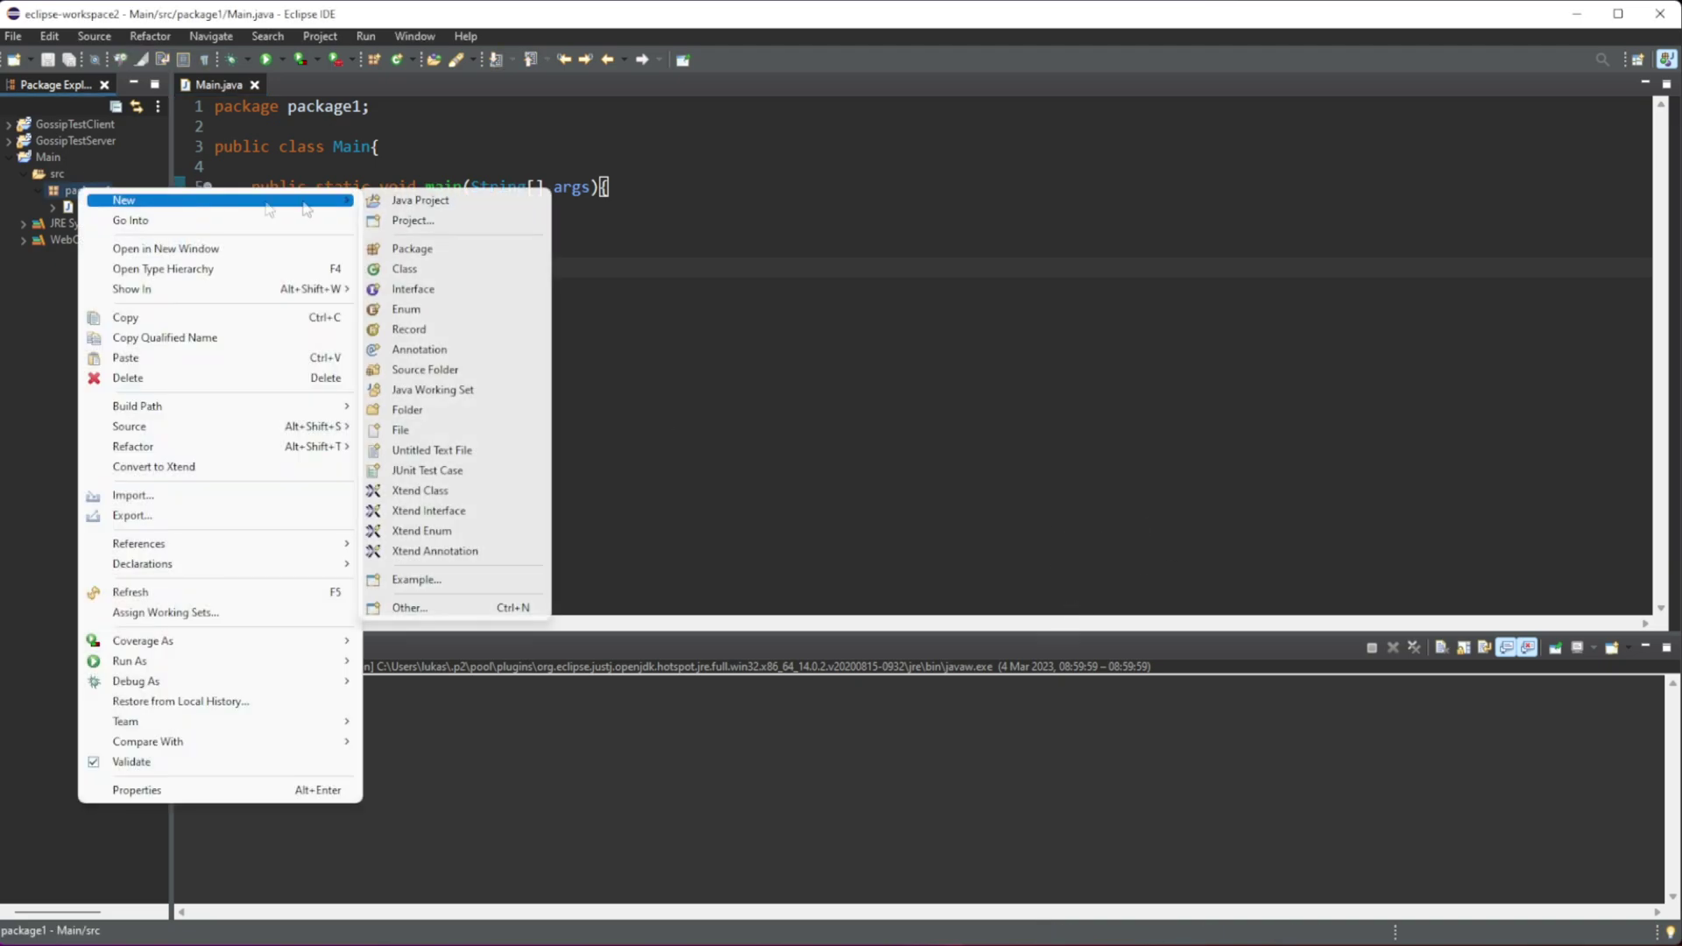
pyautogui.click(427, 263)
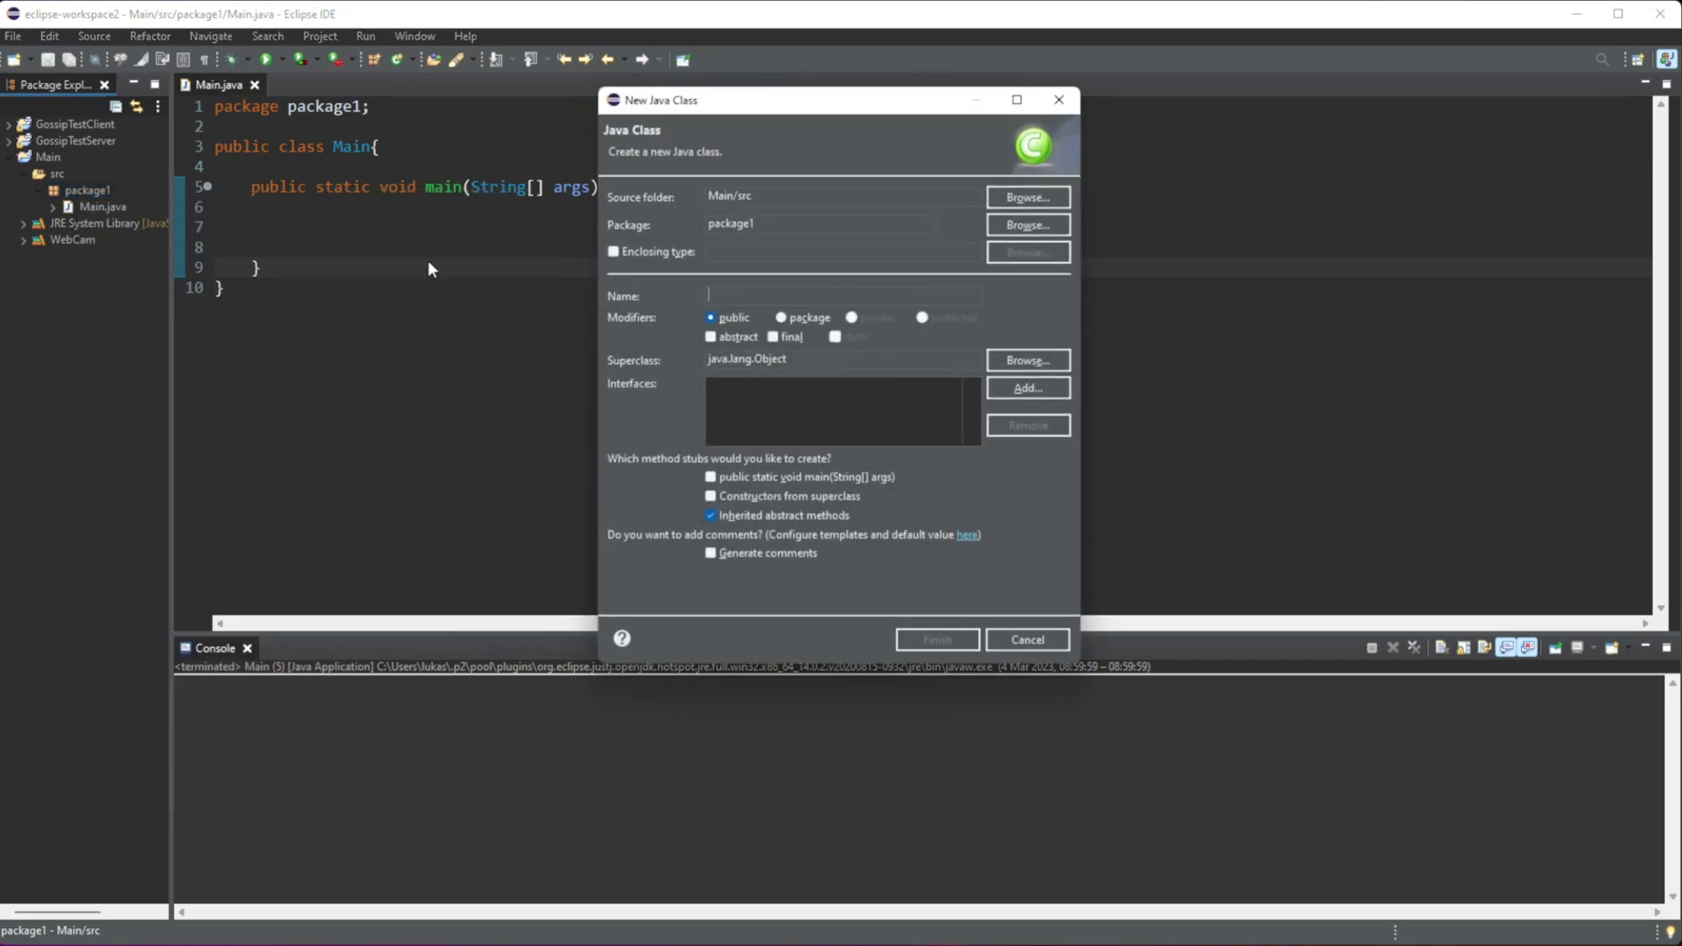
pyautogui.write('Person')
pyautogui.click(937, 638)
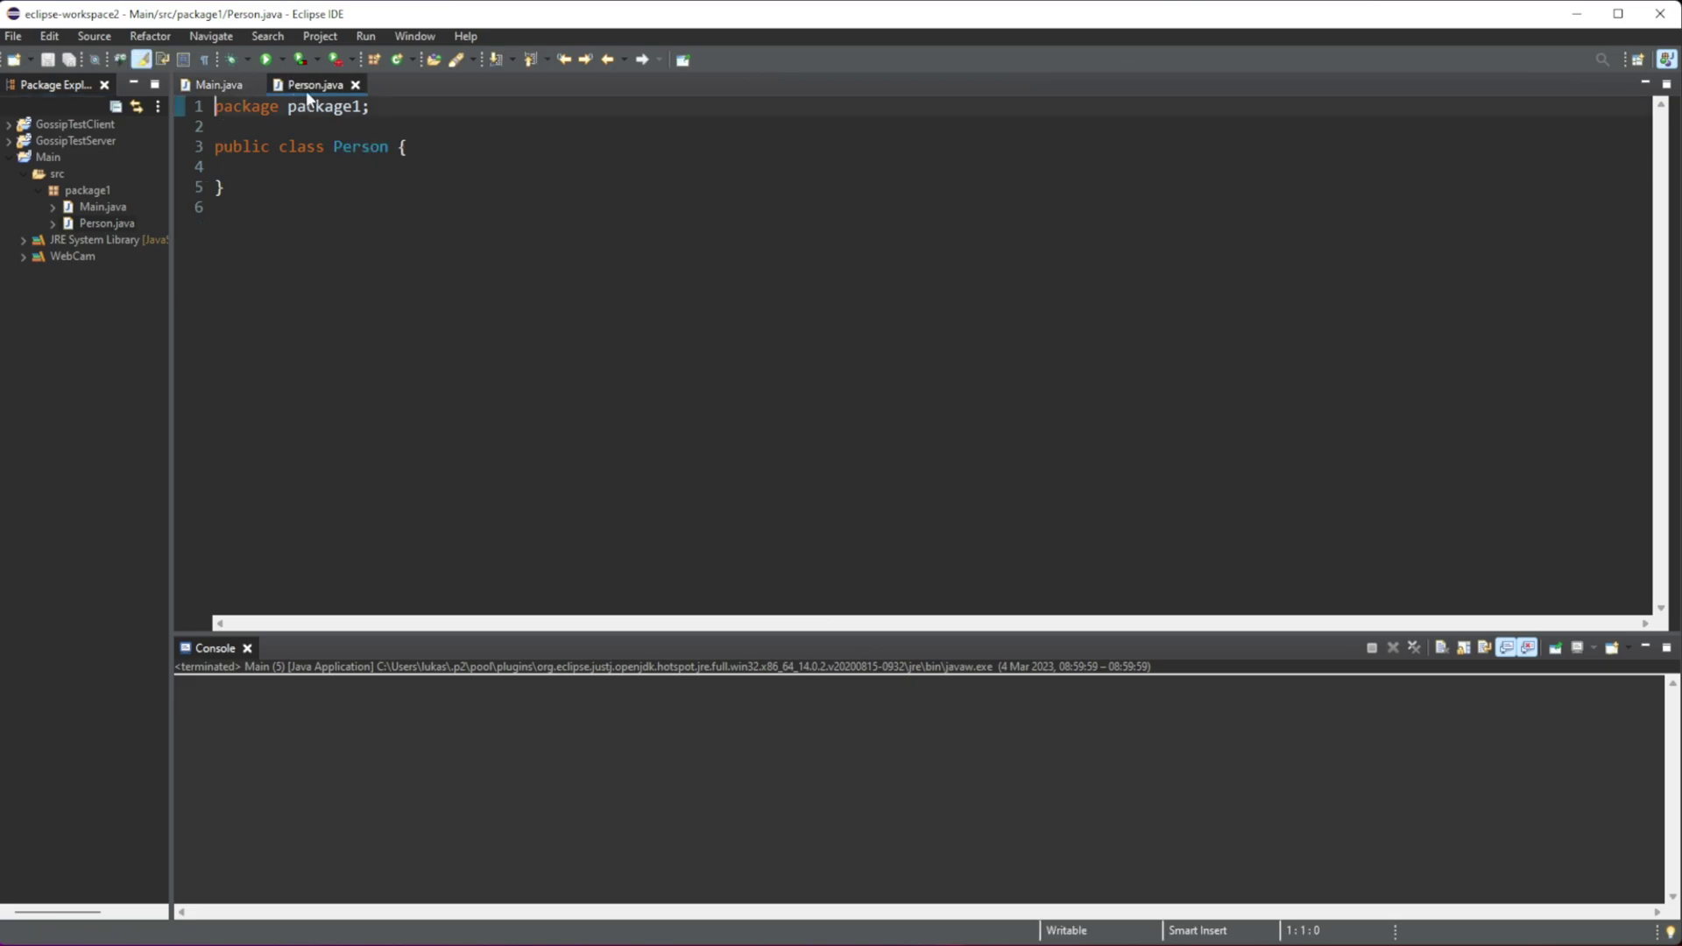
pyautogui.moveTo(1048, 326); pyautogui.dragTo(1222, 404)
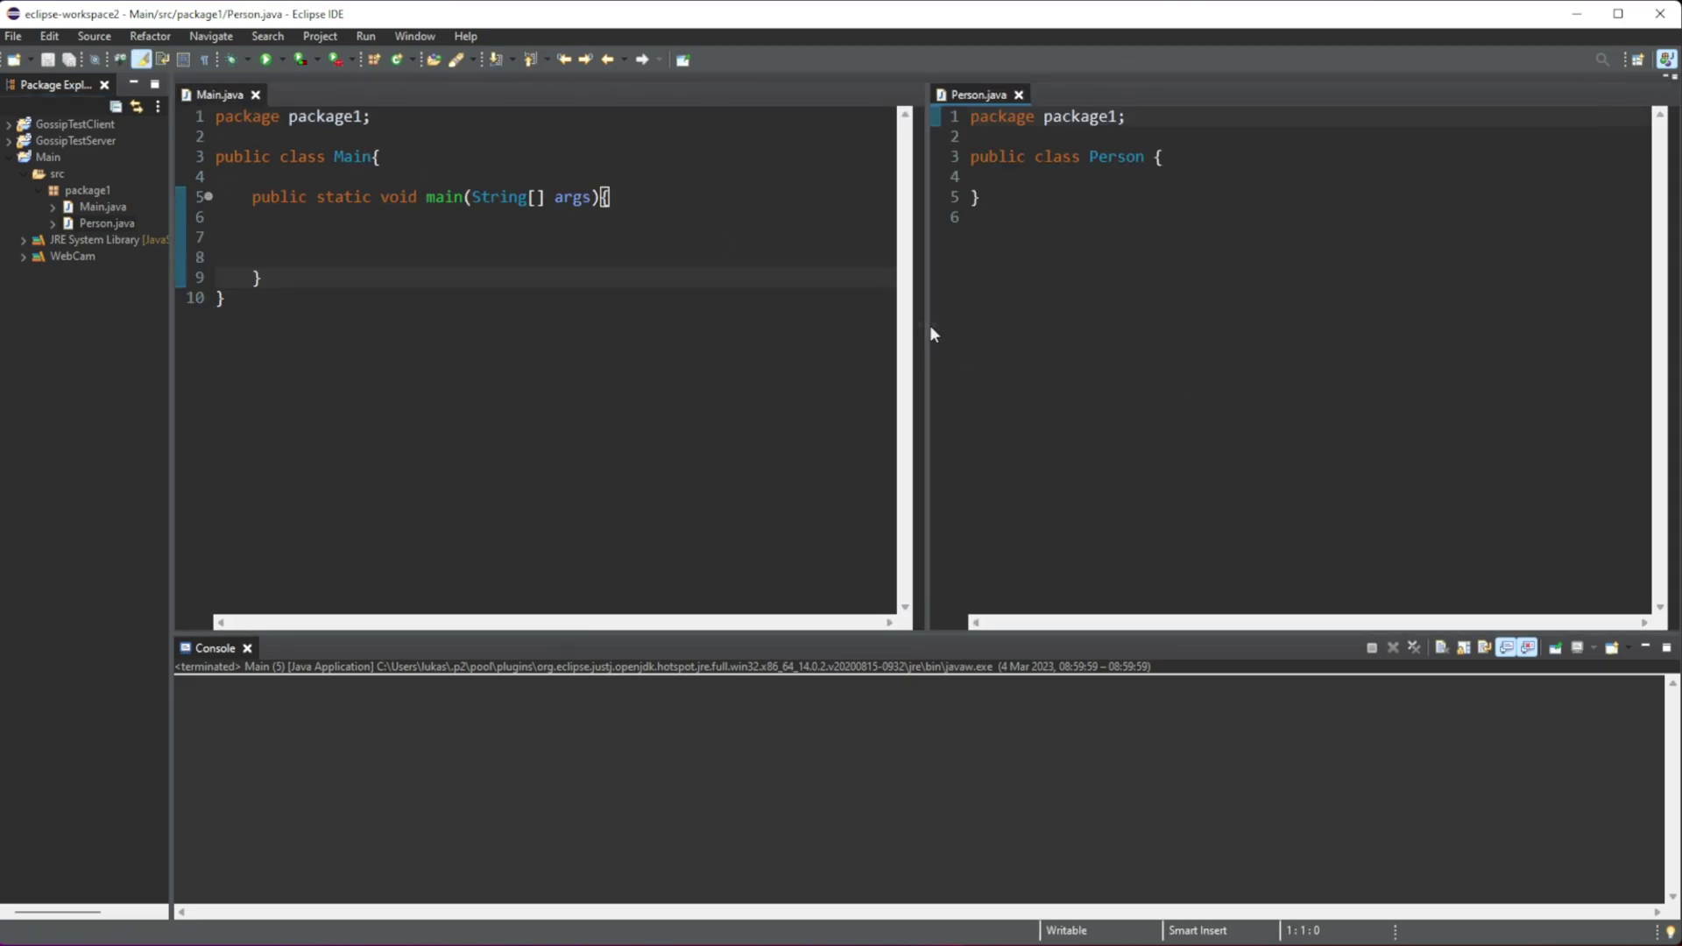
# - Make the Person class declaration implement Cloneable
pyautogui.moveTo(929, 325); pyautogui.dragTo(682, 319)
pyautogui.click(846, 173)
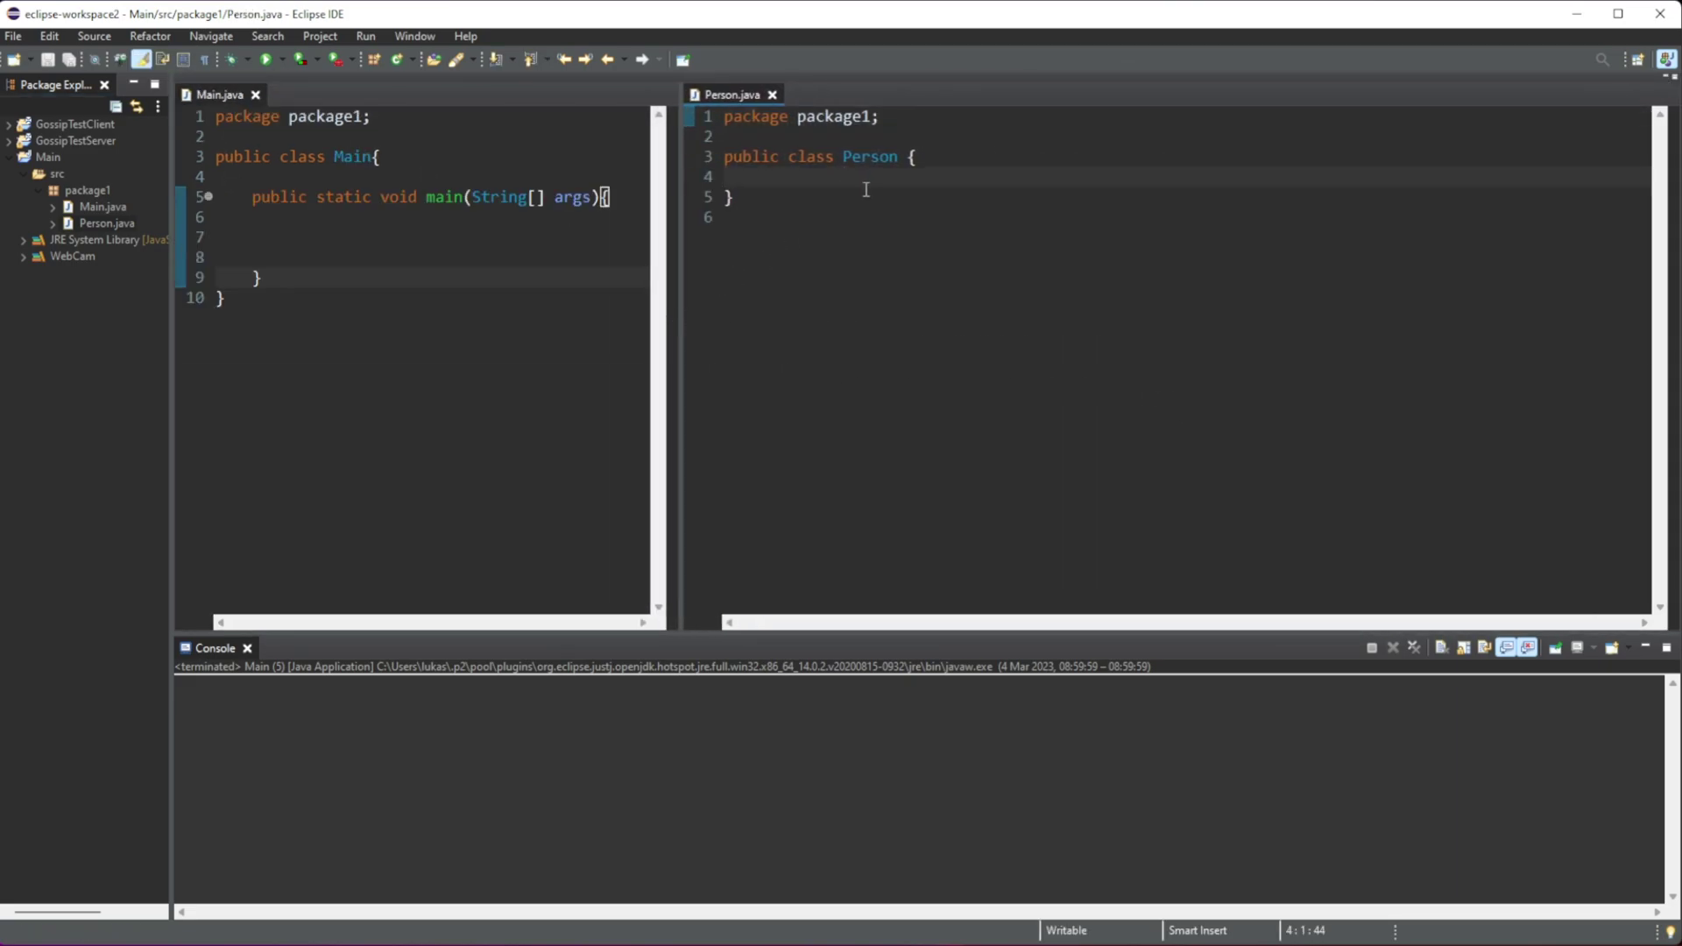
pyautogui.click(906, 158)
pyautogui.write('implements')
pyautogui.press('Left')
pyautogui.press('Left')
pyautogui.press('Left')
pyautogui.press('Left')
pyautogui.press('Left')
pyautogui.press('BackSpace')
pyautogui.press('Right')
pyautogui.press('Right')
pyautogui.press('Right')
pyautogui.press('Right')
pyautogui.press('Right')
pyautogui.press('Right')
pyautogui.write('Clone')
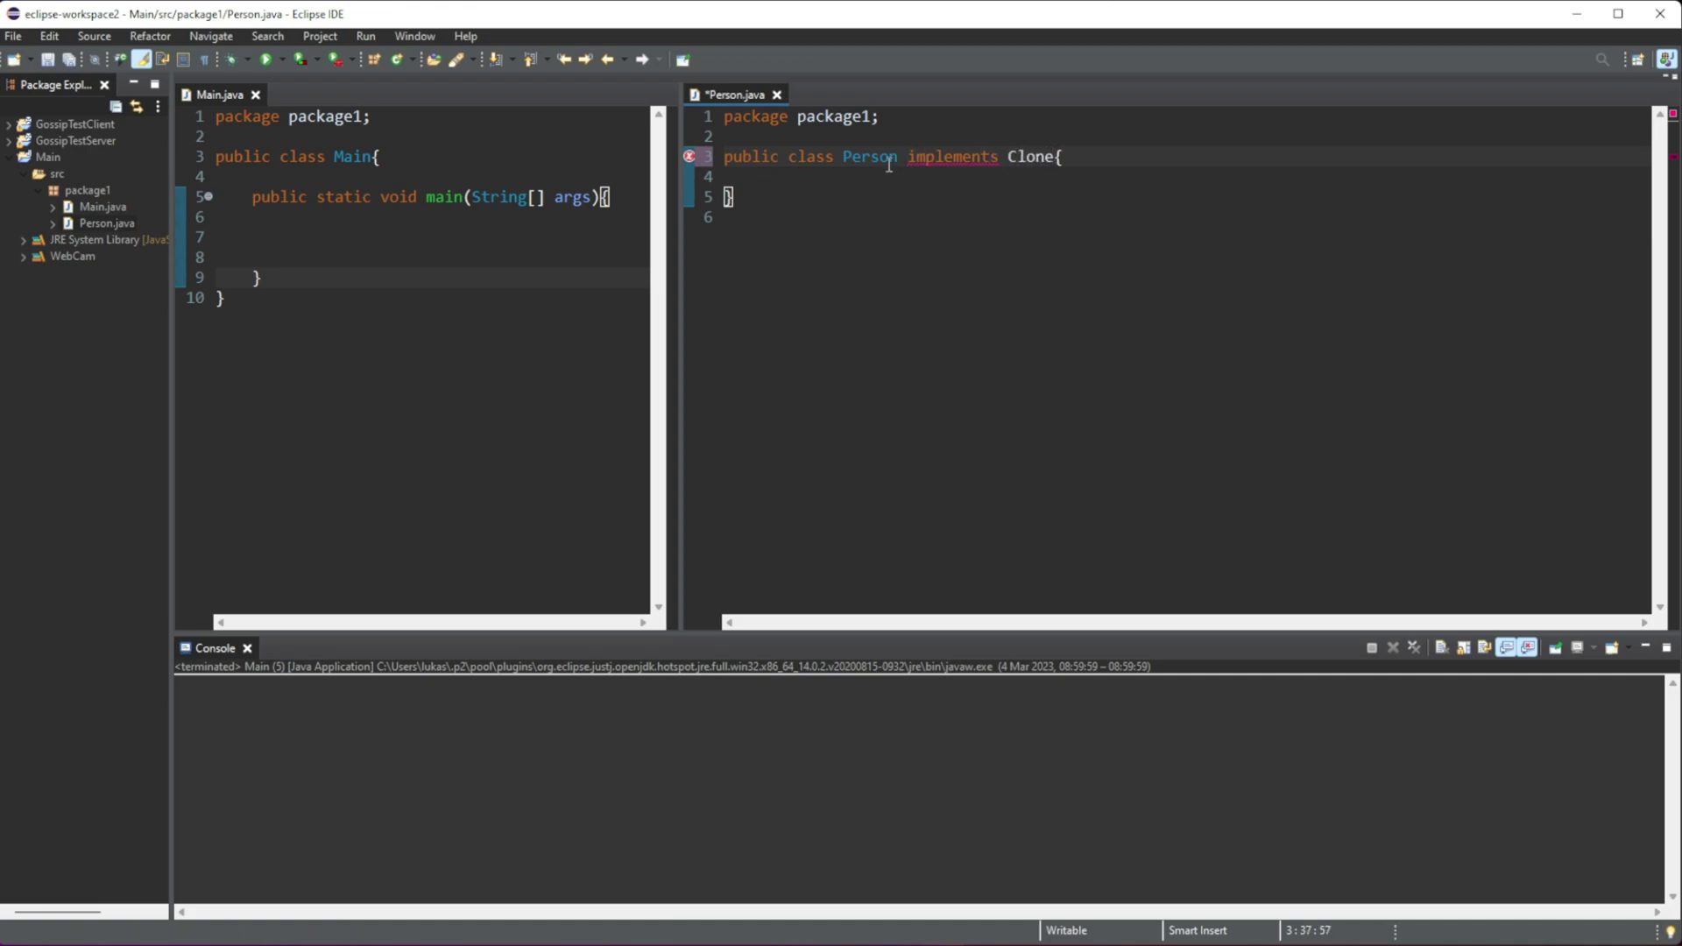
pyautogui.write('able')
pyautogui.press('Down')
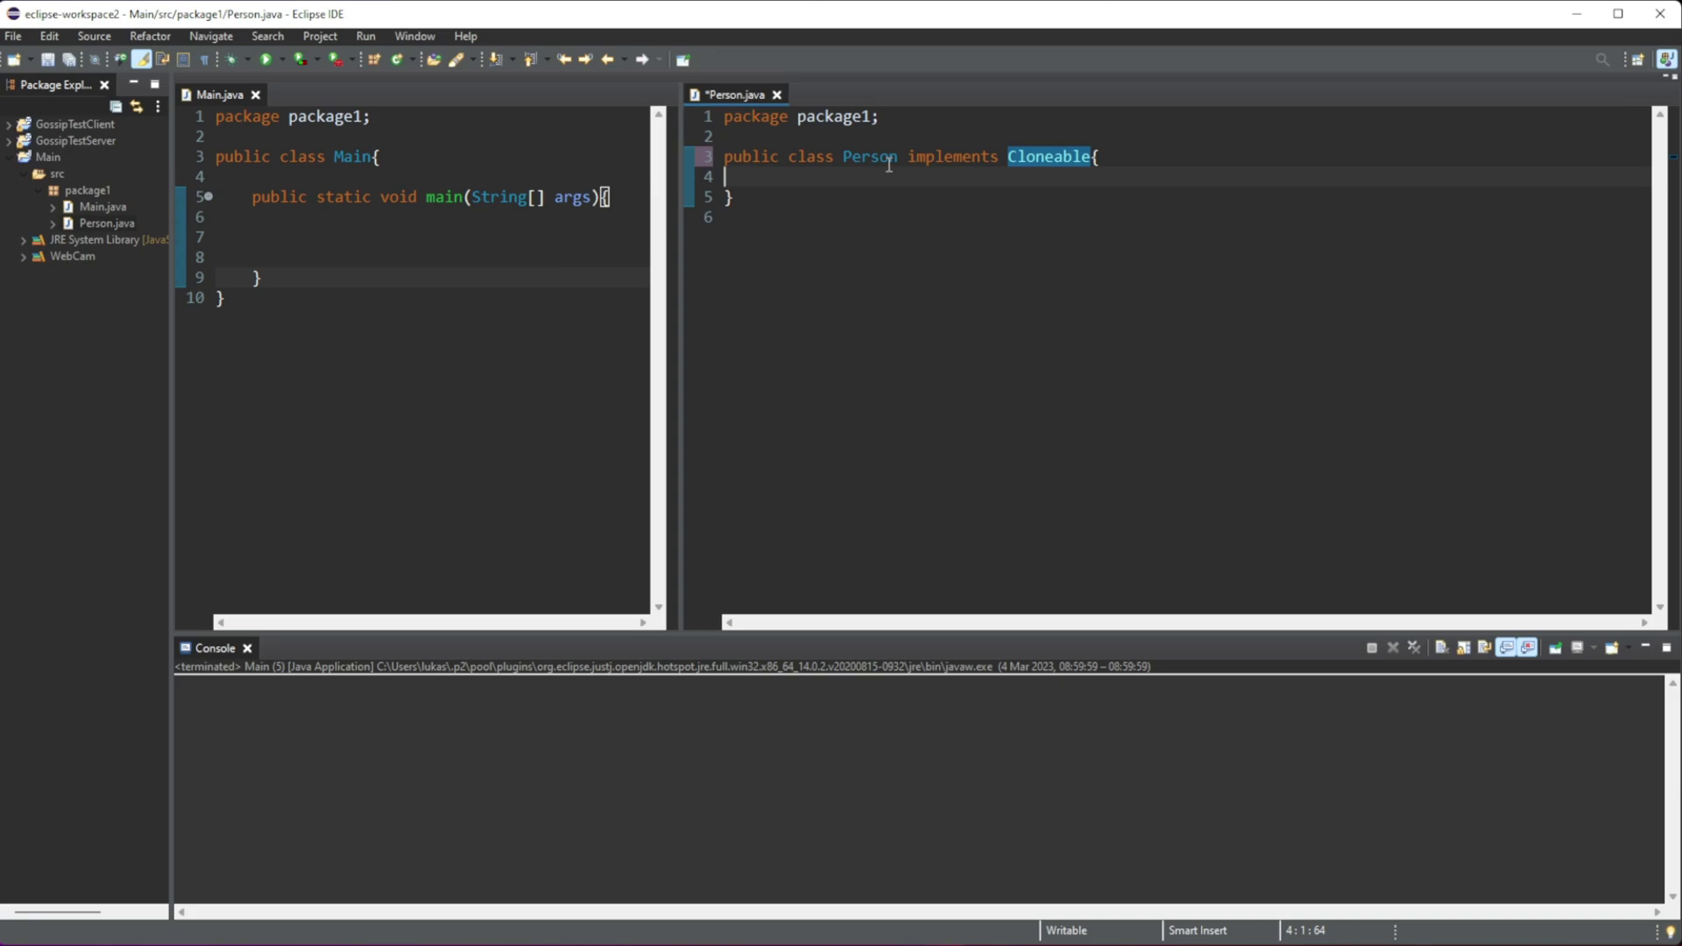
pyautogui.write('int ')
pyautogui.write('name;')
# - Declare the fields String name and int age in Person
pyautogui.press('BackSpace')
pyautogui.press('BackSpace')
pyautogui.press('BackSpace')
pyautogui.press('BackSpace')
pyautogui.press('BackSpace')
pyautogui.press('BackSpace')
pyautogui.press('BackSpace')
pyautogui.press('BackSpace')
pyautogui.press('BackSpace')
pyautogui.write('String name;')
pyautogui.press('Return')
pyautogui.write('int a')
pyautogui.press('BackSpace')
pyautogui.press('BackSpace')
pyautogui.press('BackSpace')
pyautogui.press('BackSpace')
pyautogui.write('nt age;')
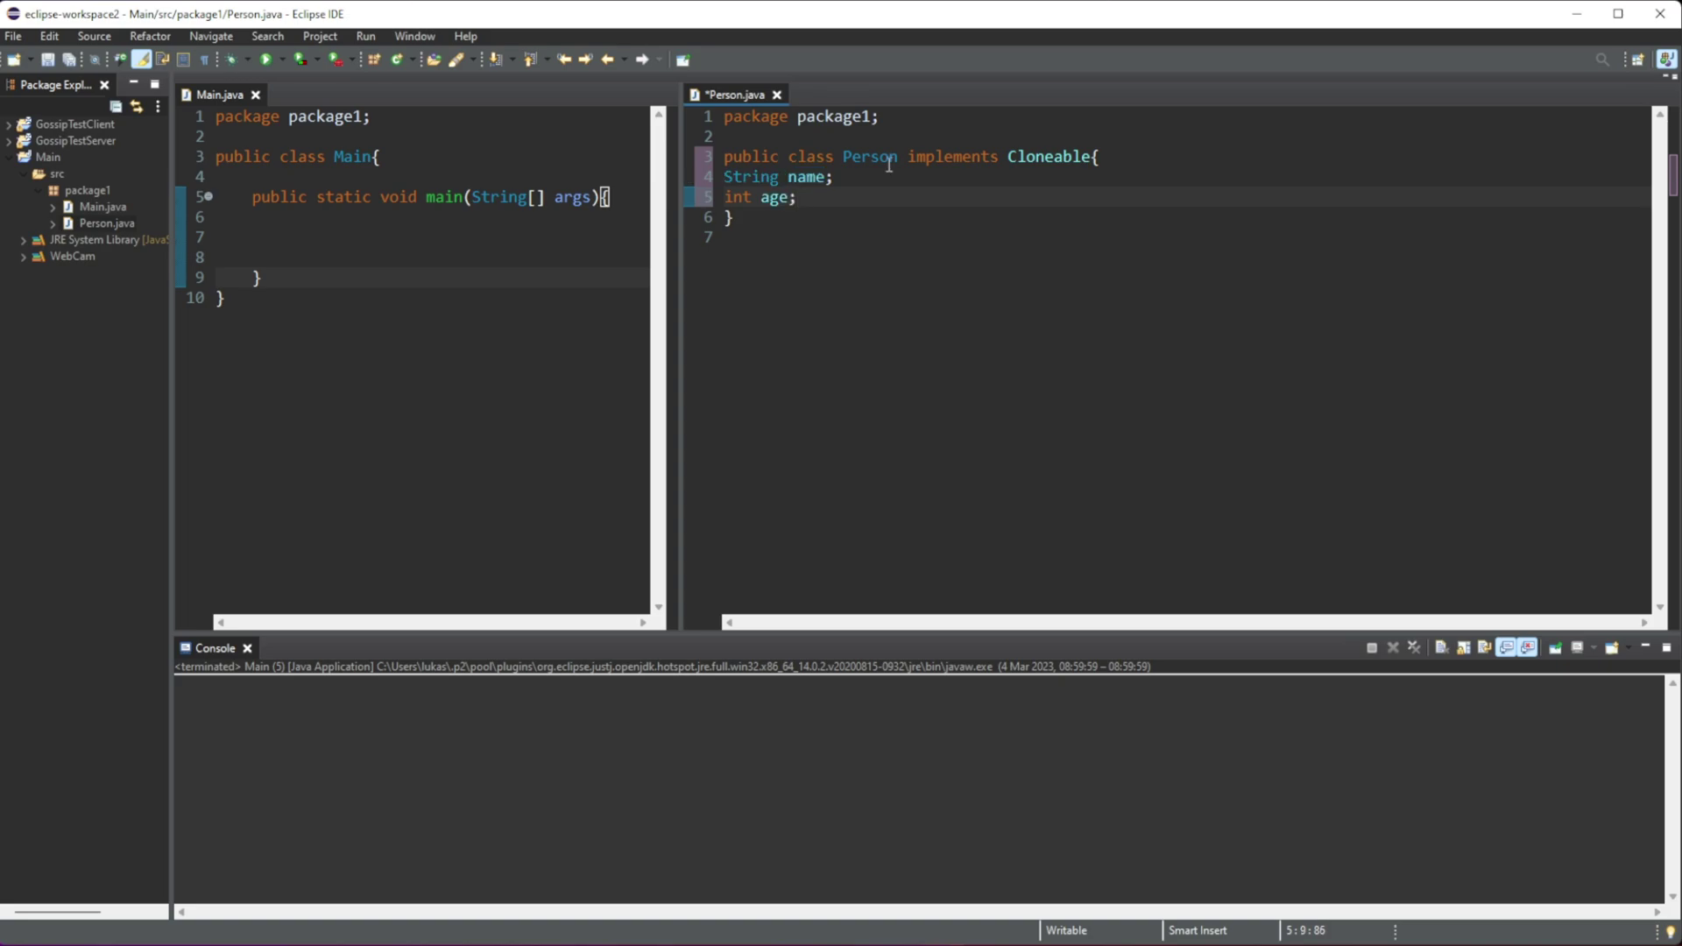
# - Add a Person(String name, int age) constructor setting this.name and this.age, followed by blank lines
pyautogui.press('Return')
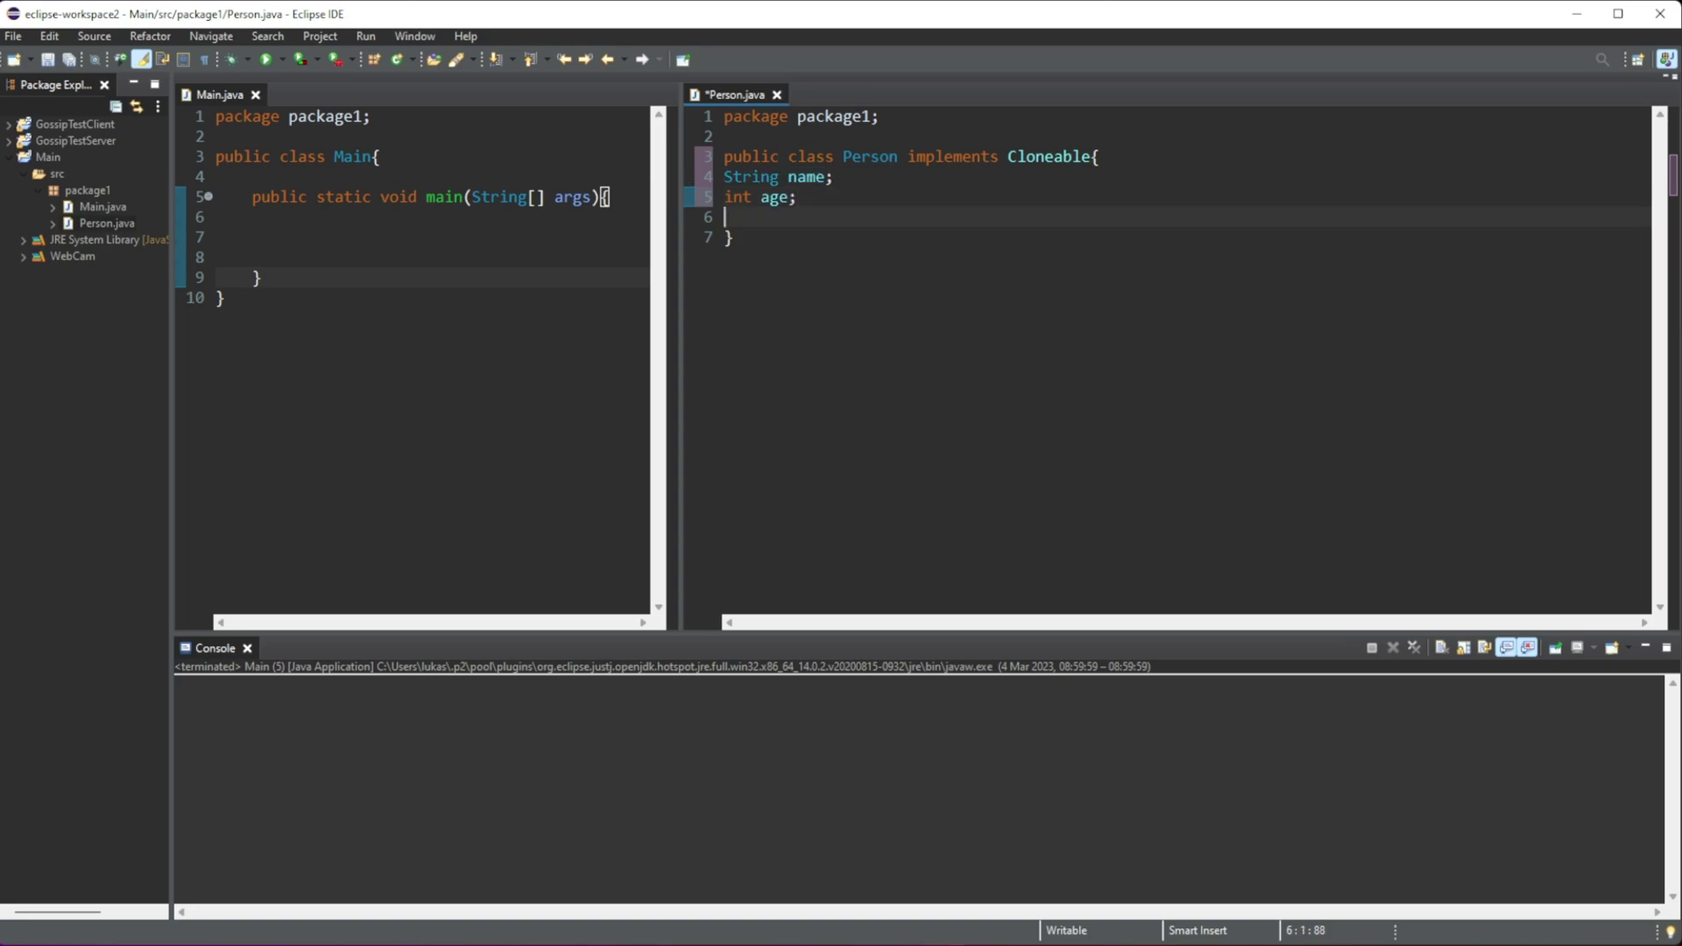
pyautogui.press('Return')
pyautogui.press('Return')
pyautogui.press('Up')
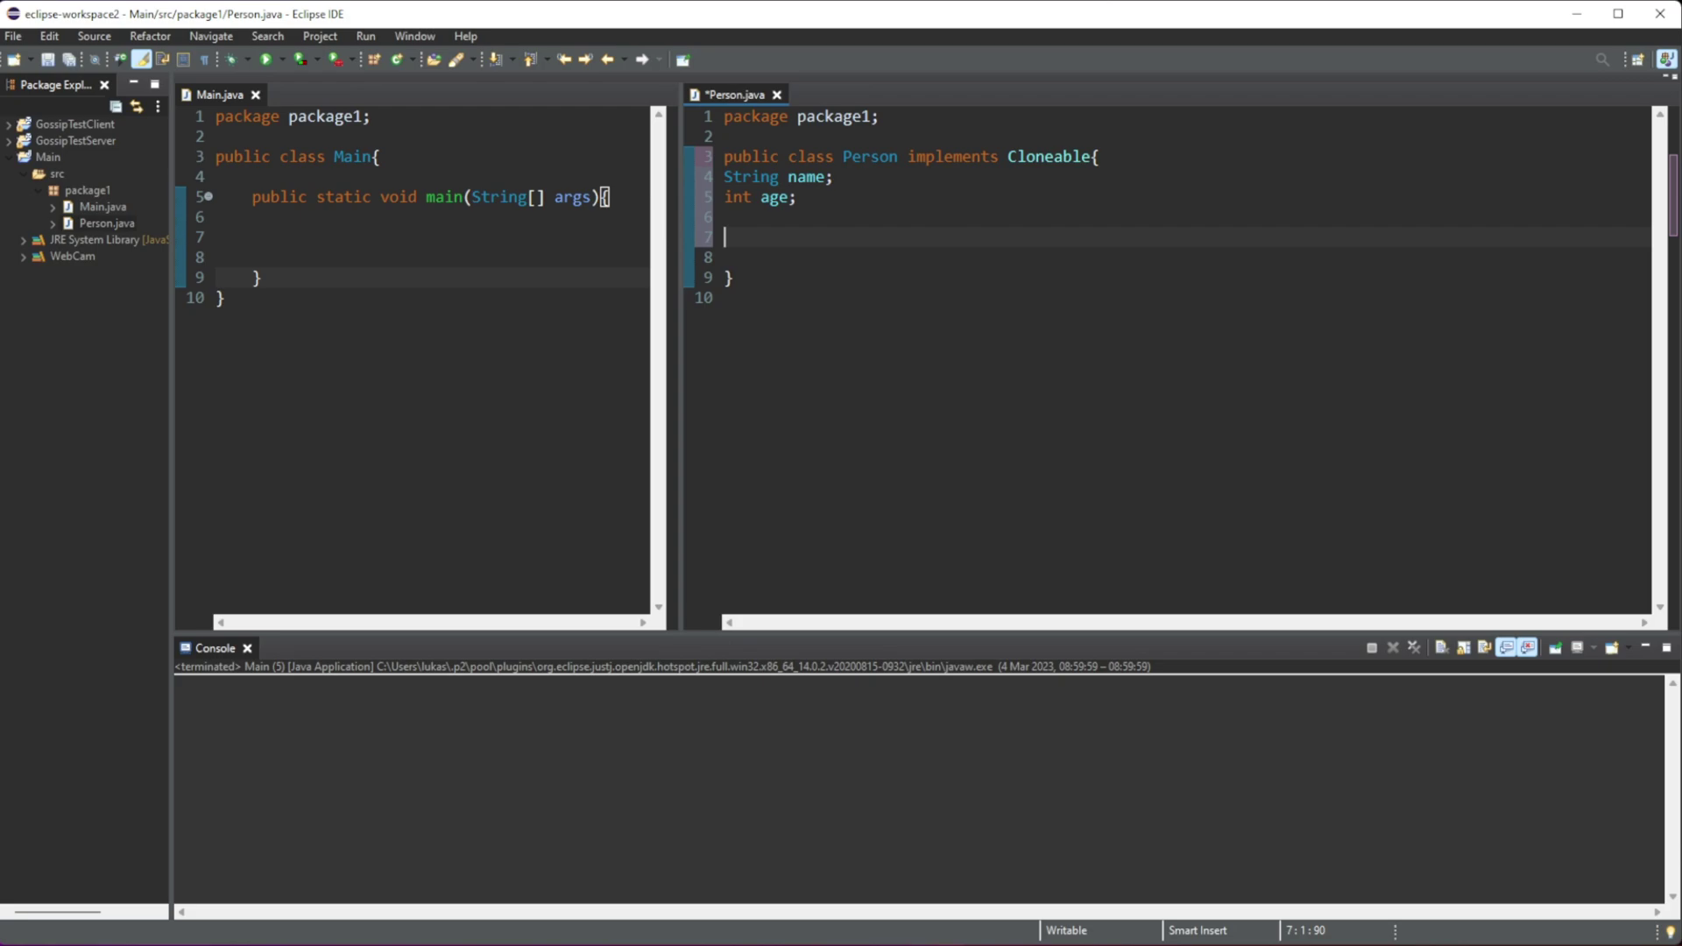
pyautogui.write('Person')
pyautogui.write('(')
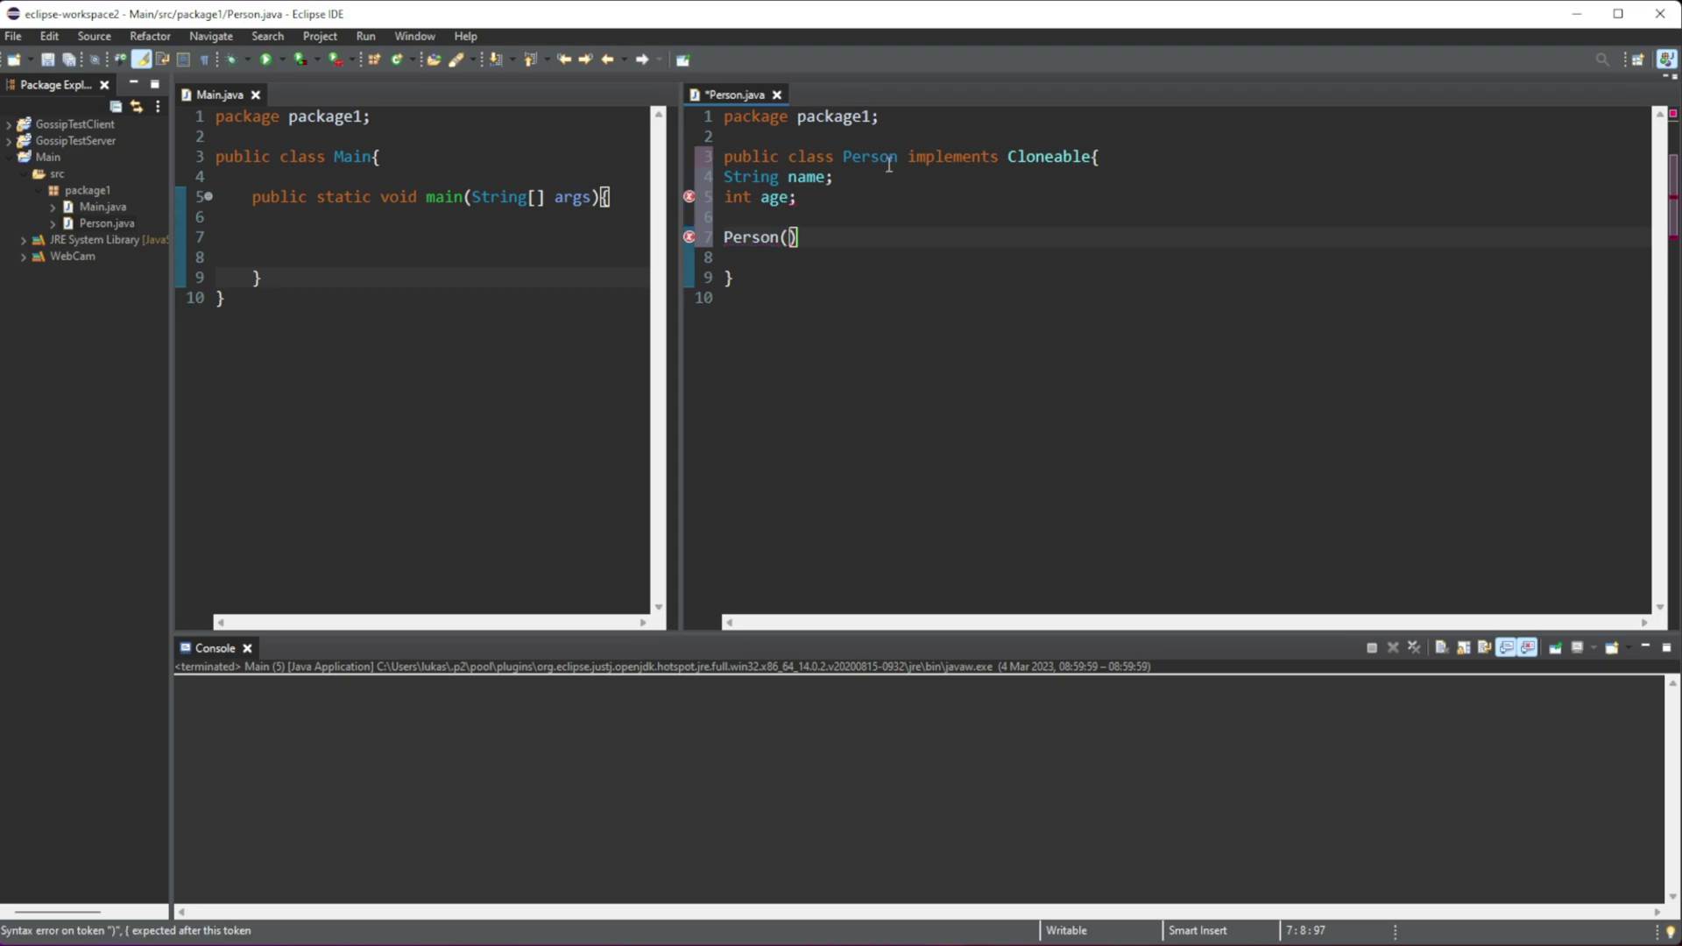
pyautogui.write('String name')
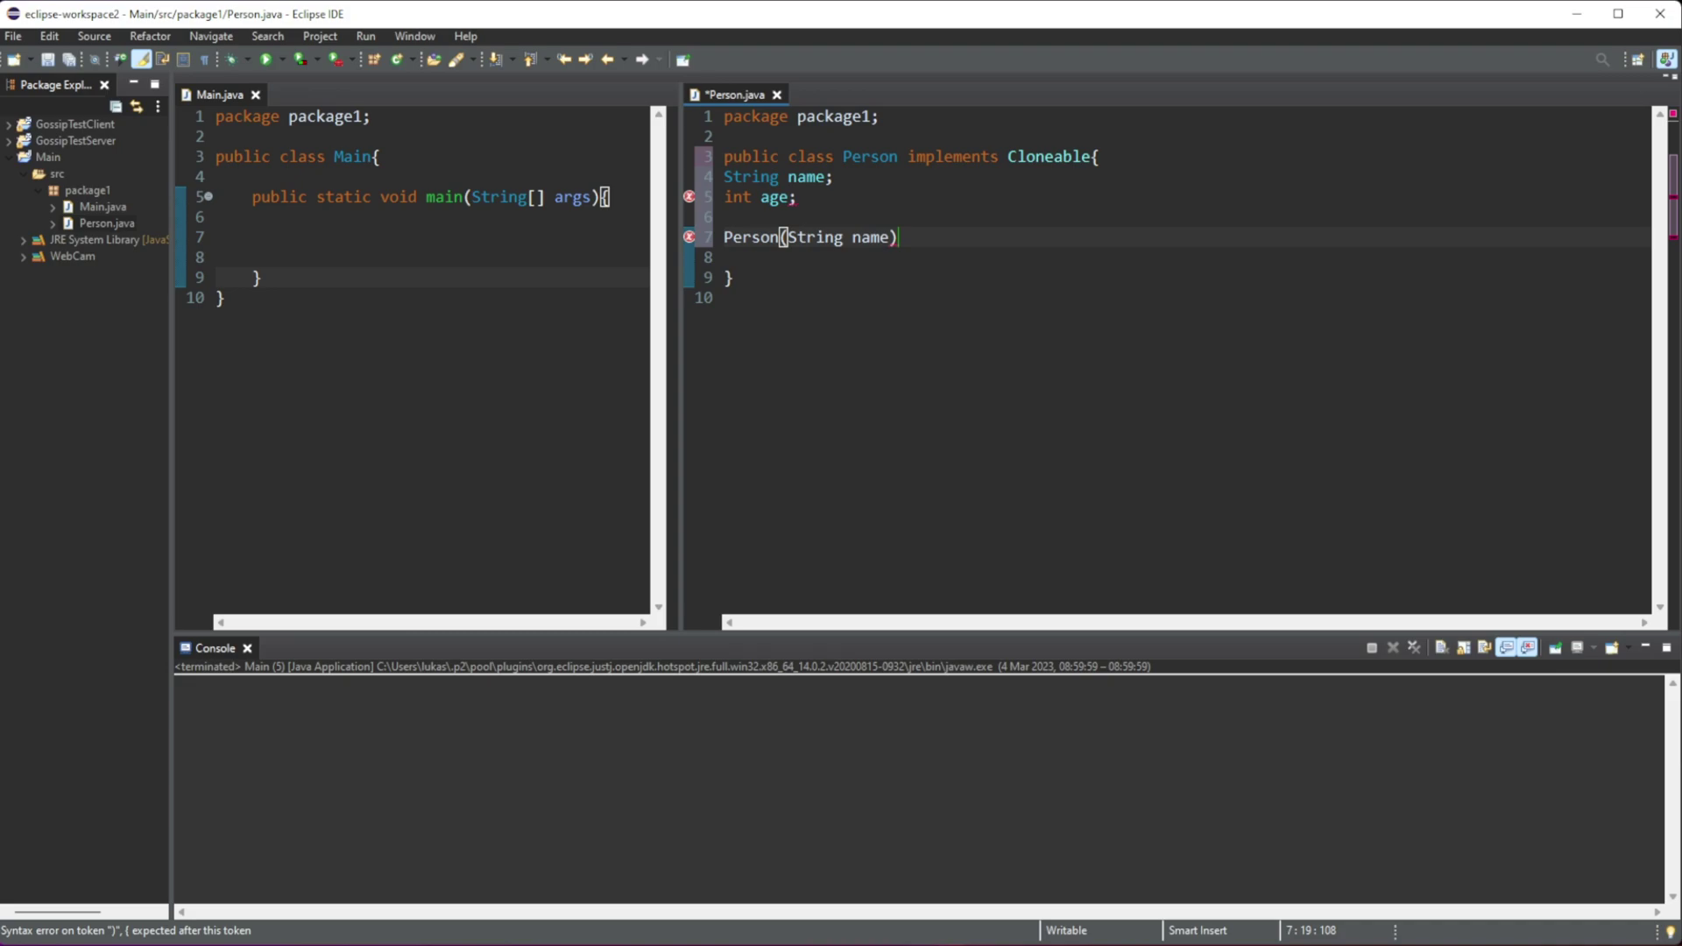
pyautogui.write(', int age)')
pyautogui.write('{')
pyautogui.press('Return')
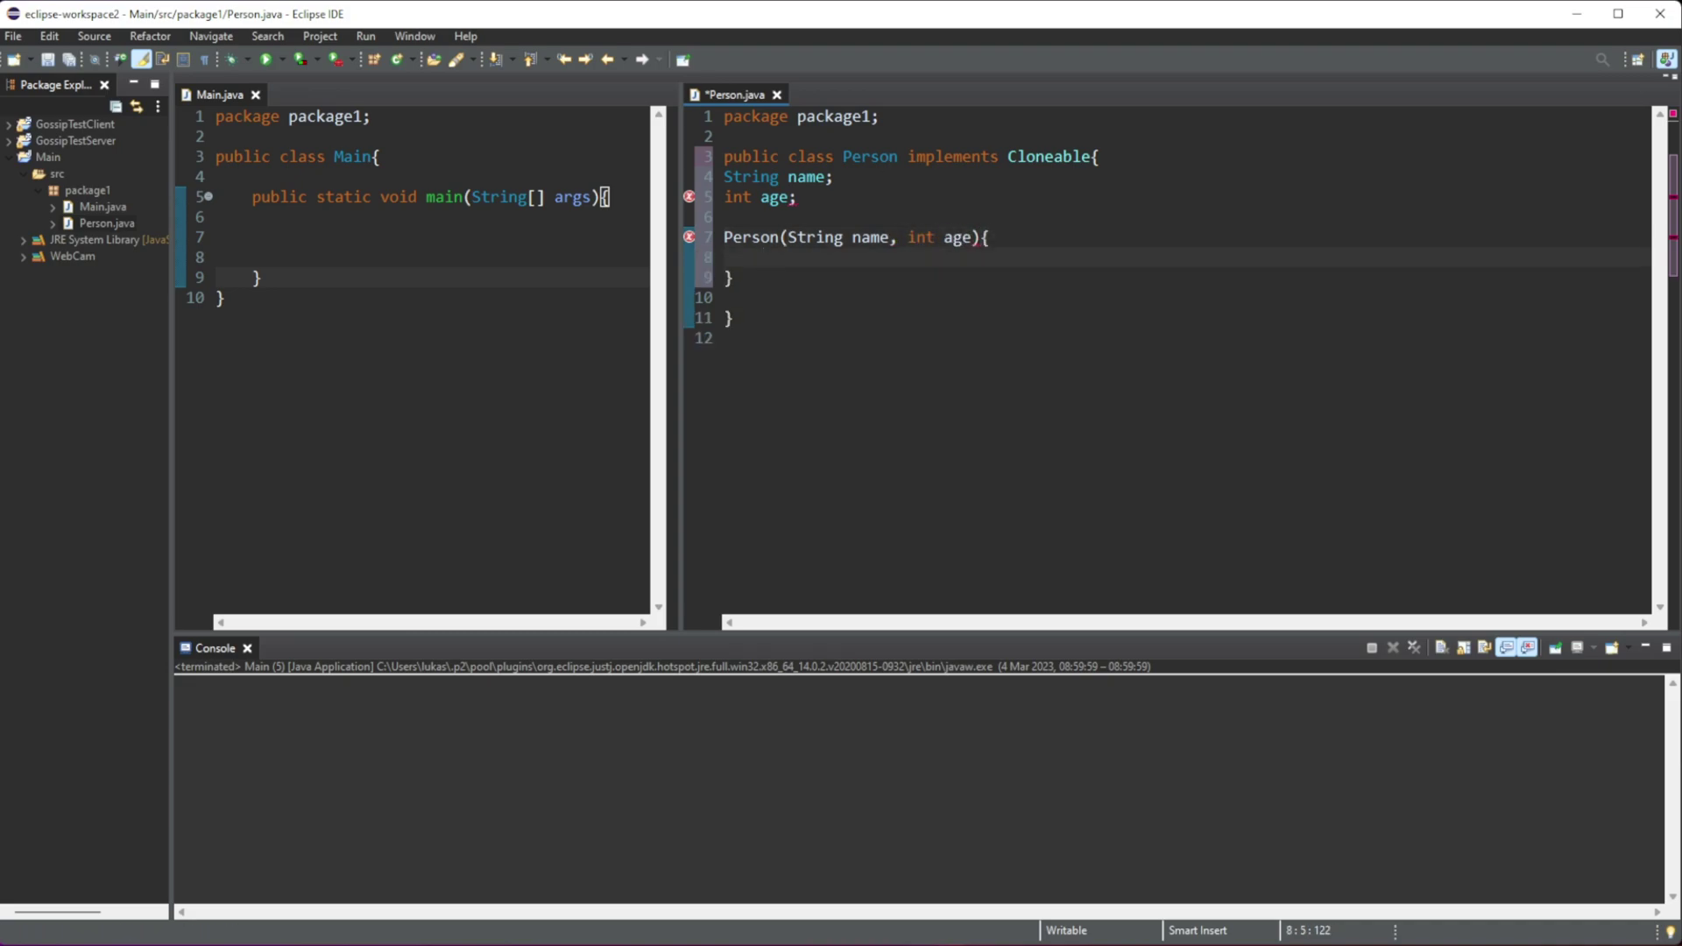
pyautogui.write('this.name = name;')
pyautogui.press('Return')
pyautogui.write('thius')
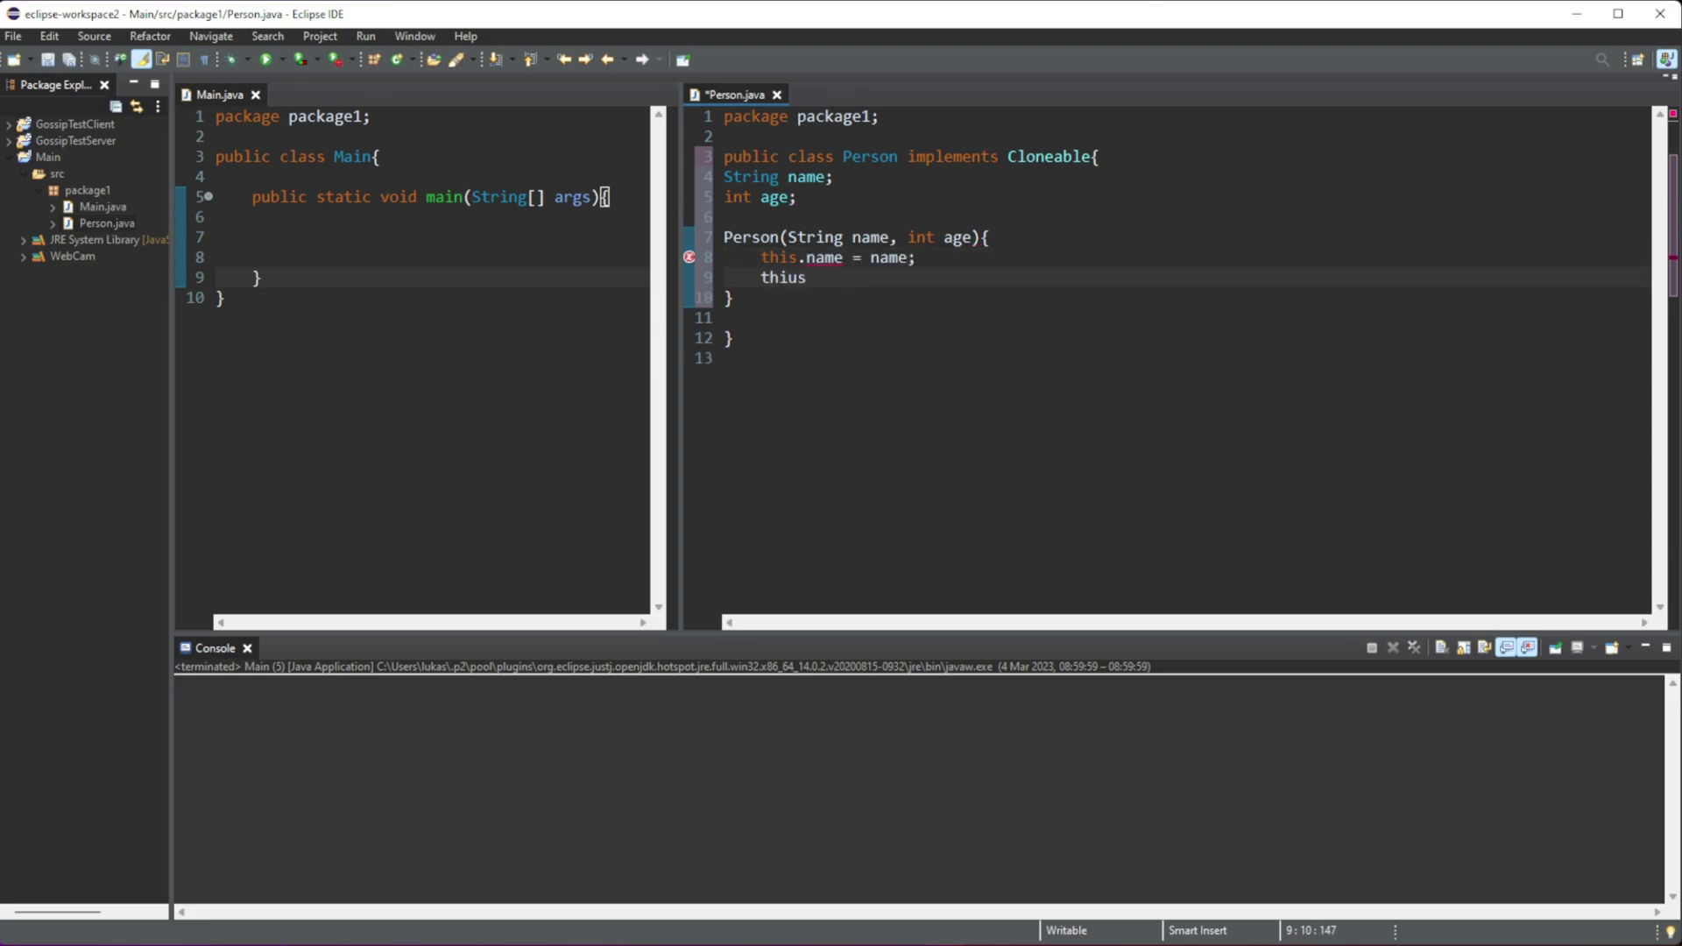
pyautogui.press('BackSpace')
pyautogui.press('BackSpace')
pyautogui.write('s.age')
pyautogui.press('Return')
pyautogui.write('= age')
pyautogui.press('Left')
pyautogui.press('Left')
pyautogui.press('Left')
pyautogui.press('Left')
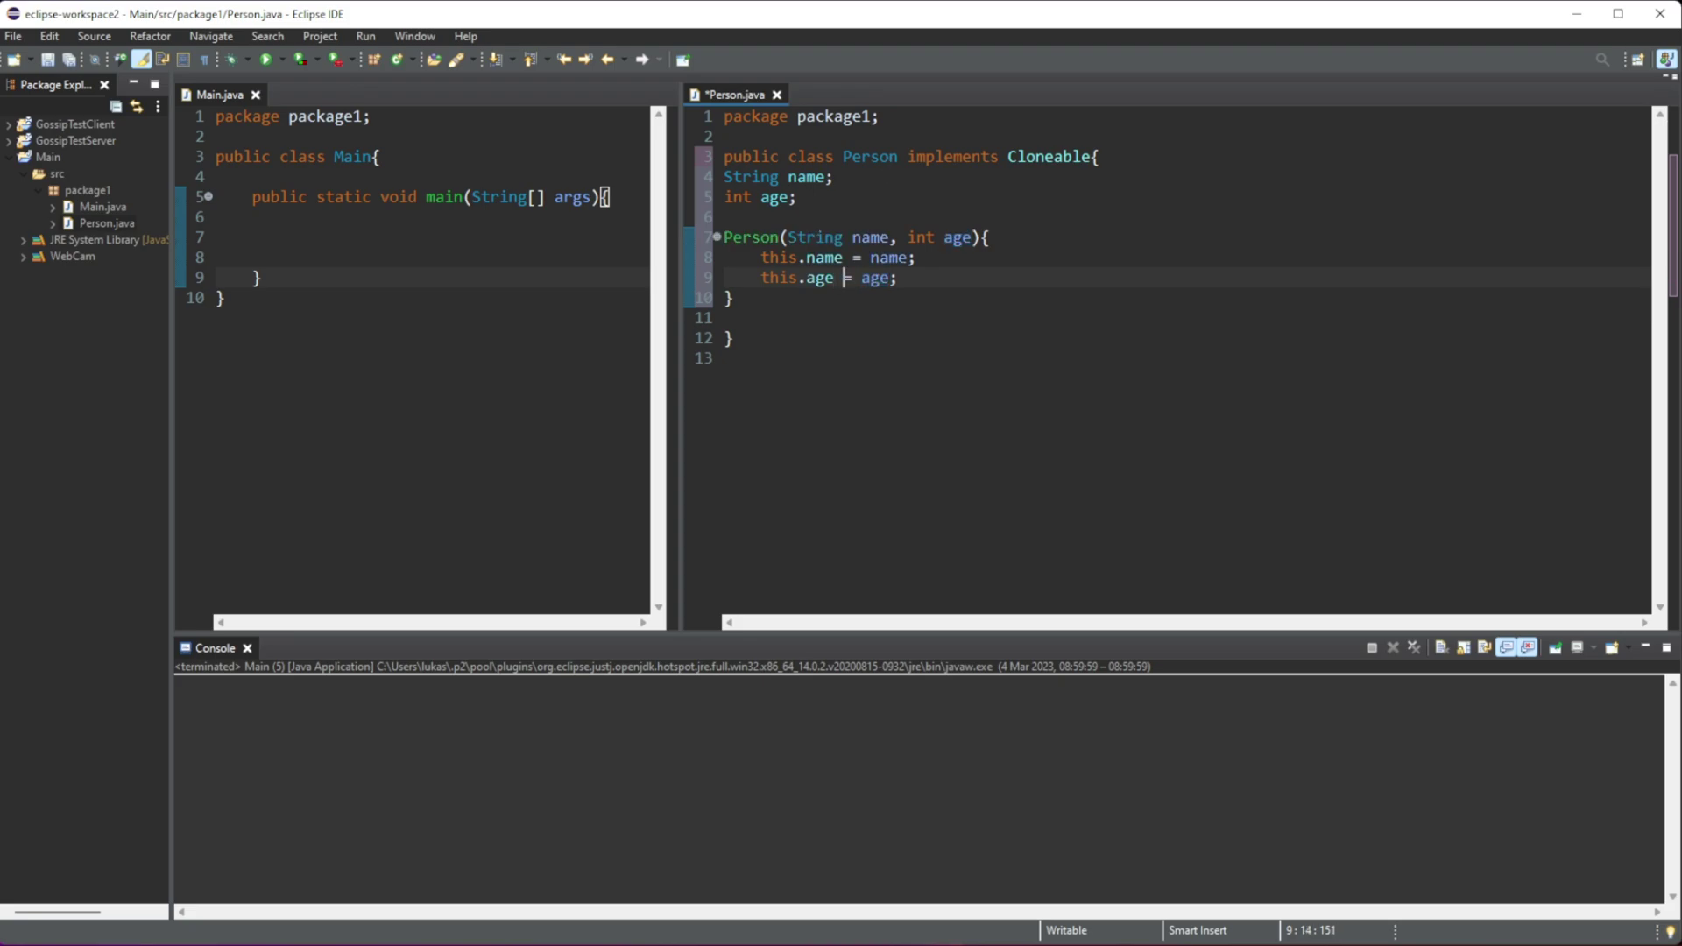
pyautogui.press('Down')
pyautogui.press('Return')
pyautogui.press('Return')
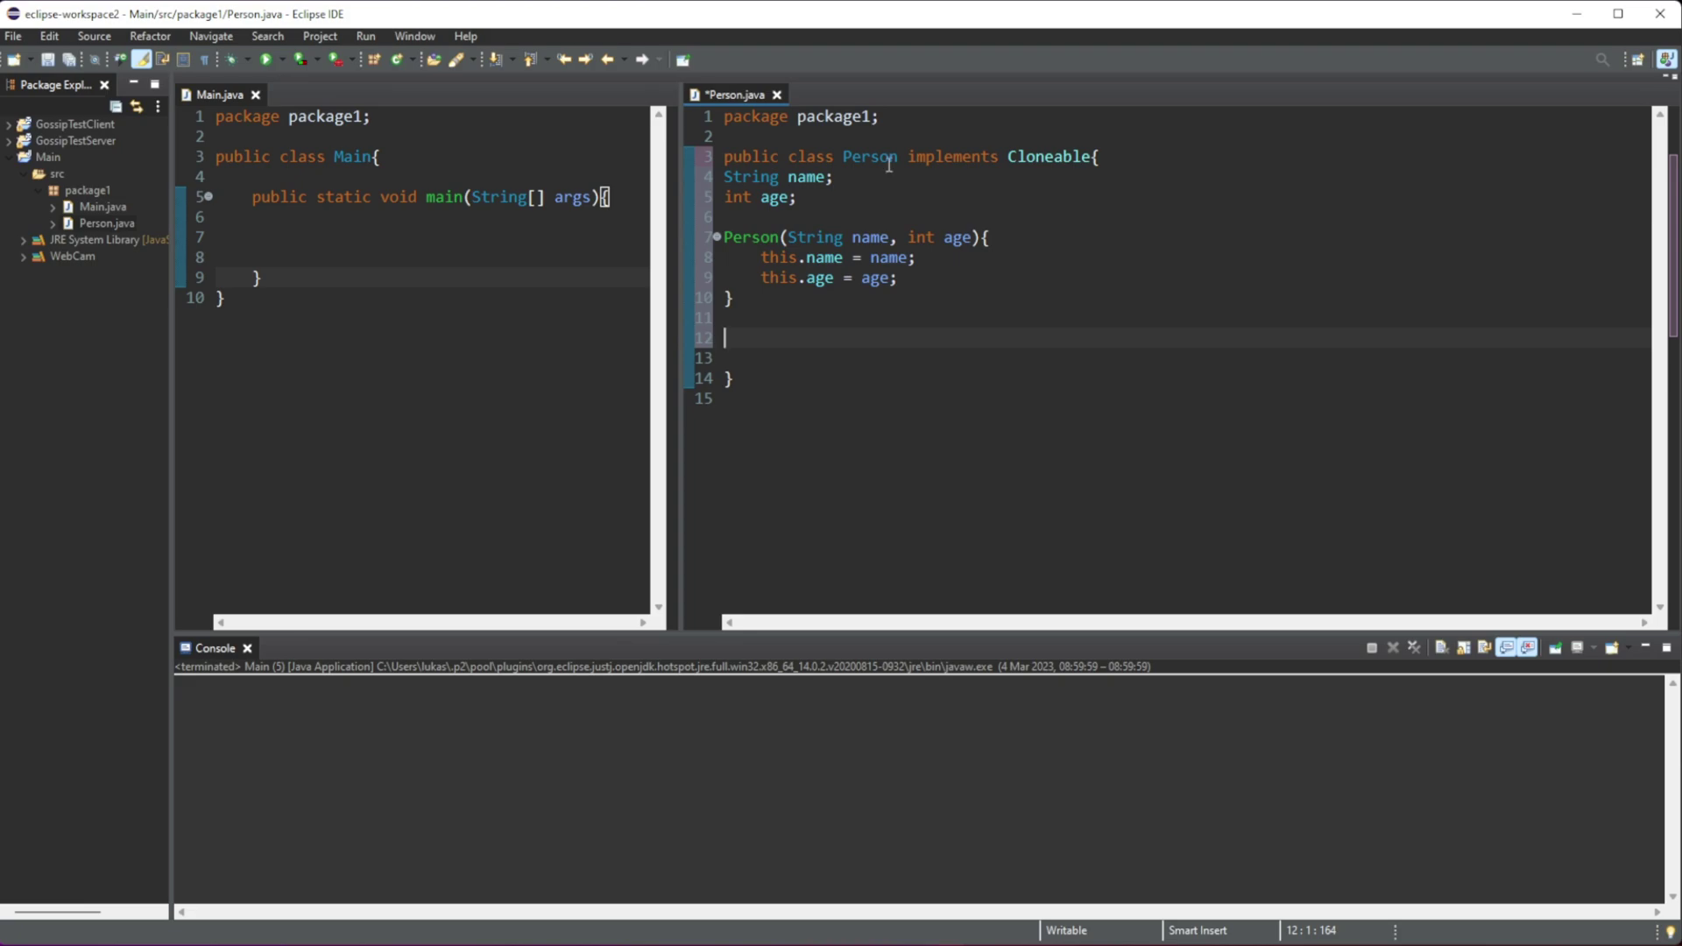
pyautogui.write('public ')
pyautogui.write('Object clone(')
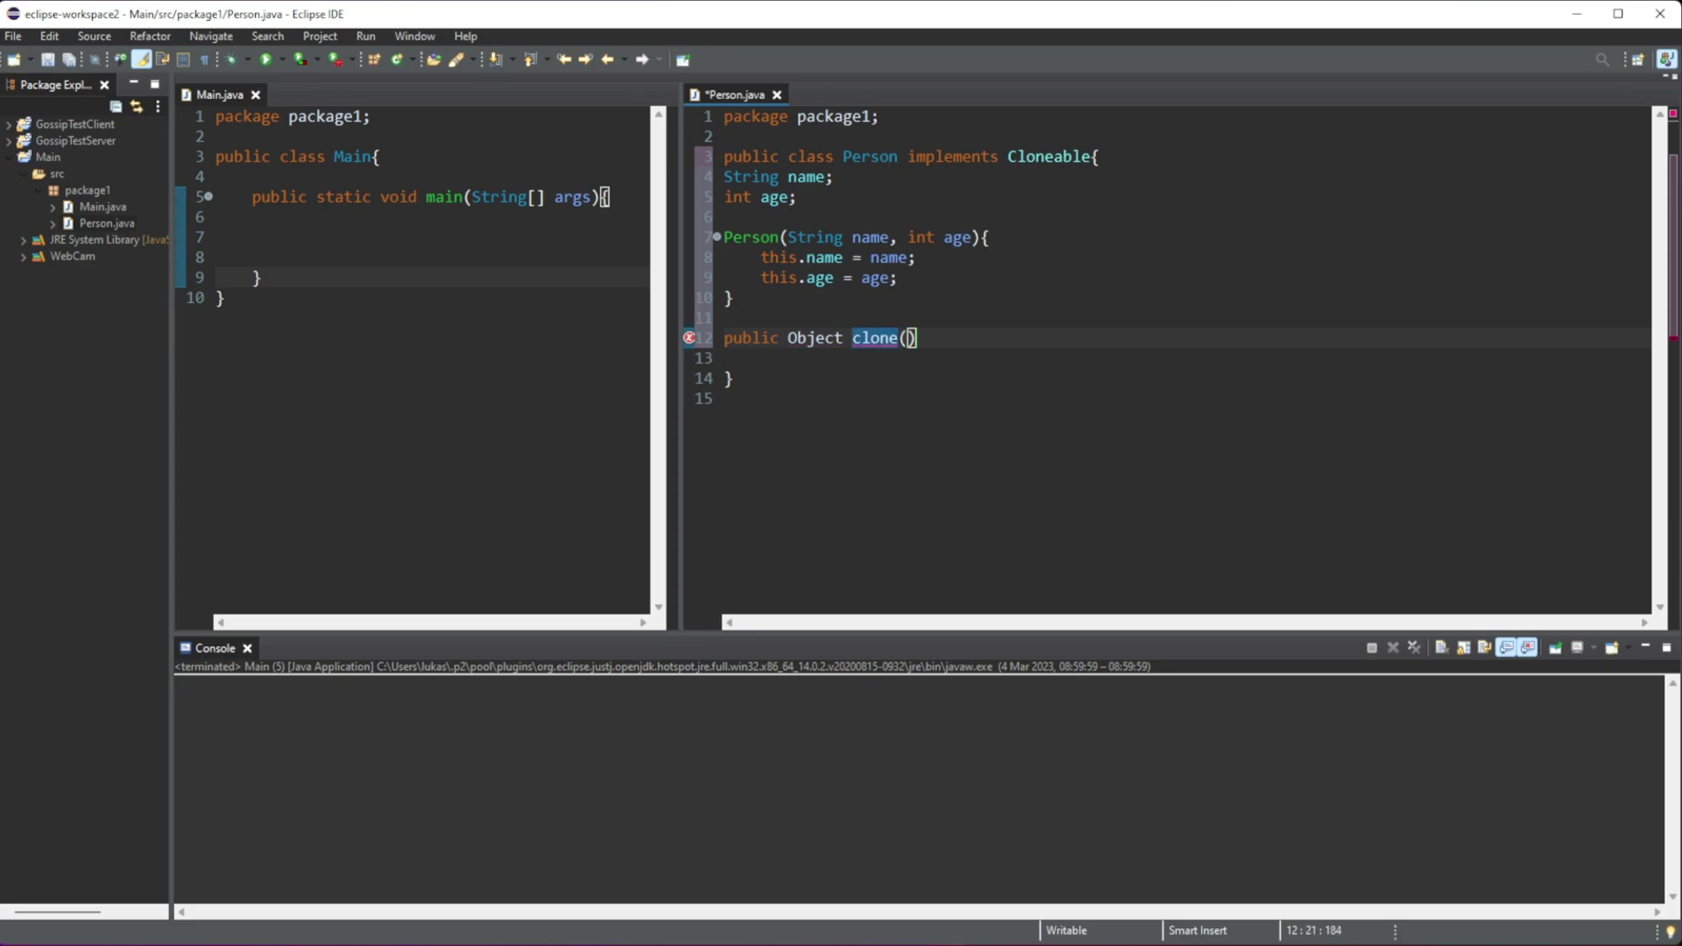
pyautogui.write(') throws ')
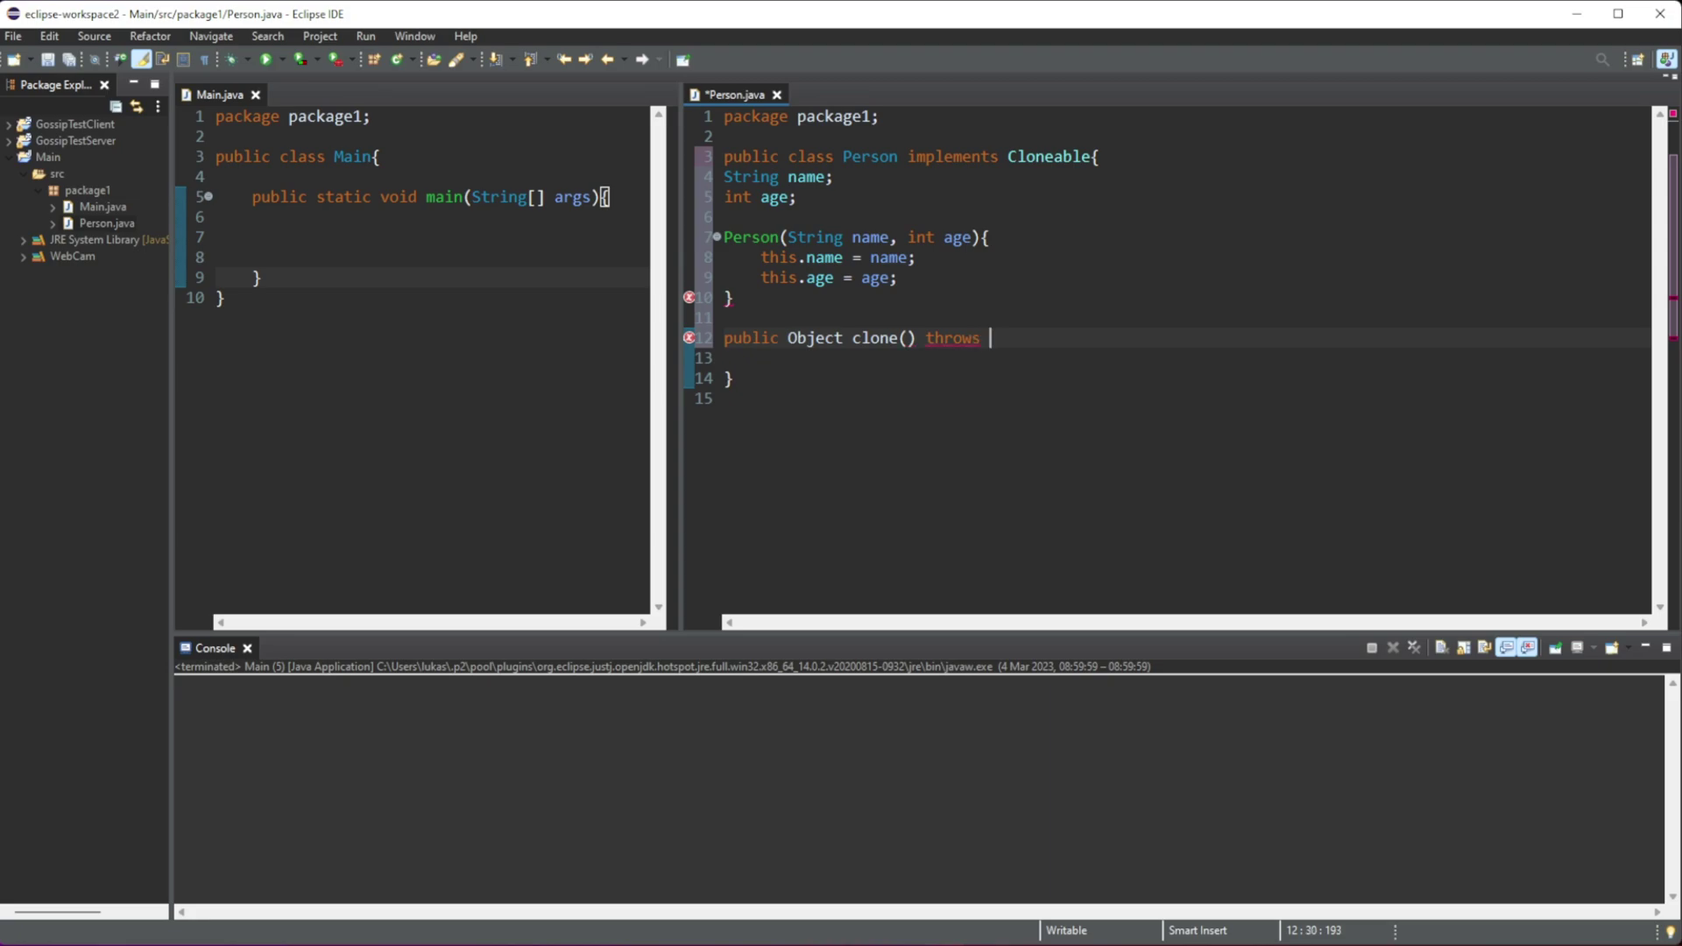
pyautogui.write('Clone')
pyautogui.write('NotSupportedExcpetion(')
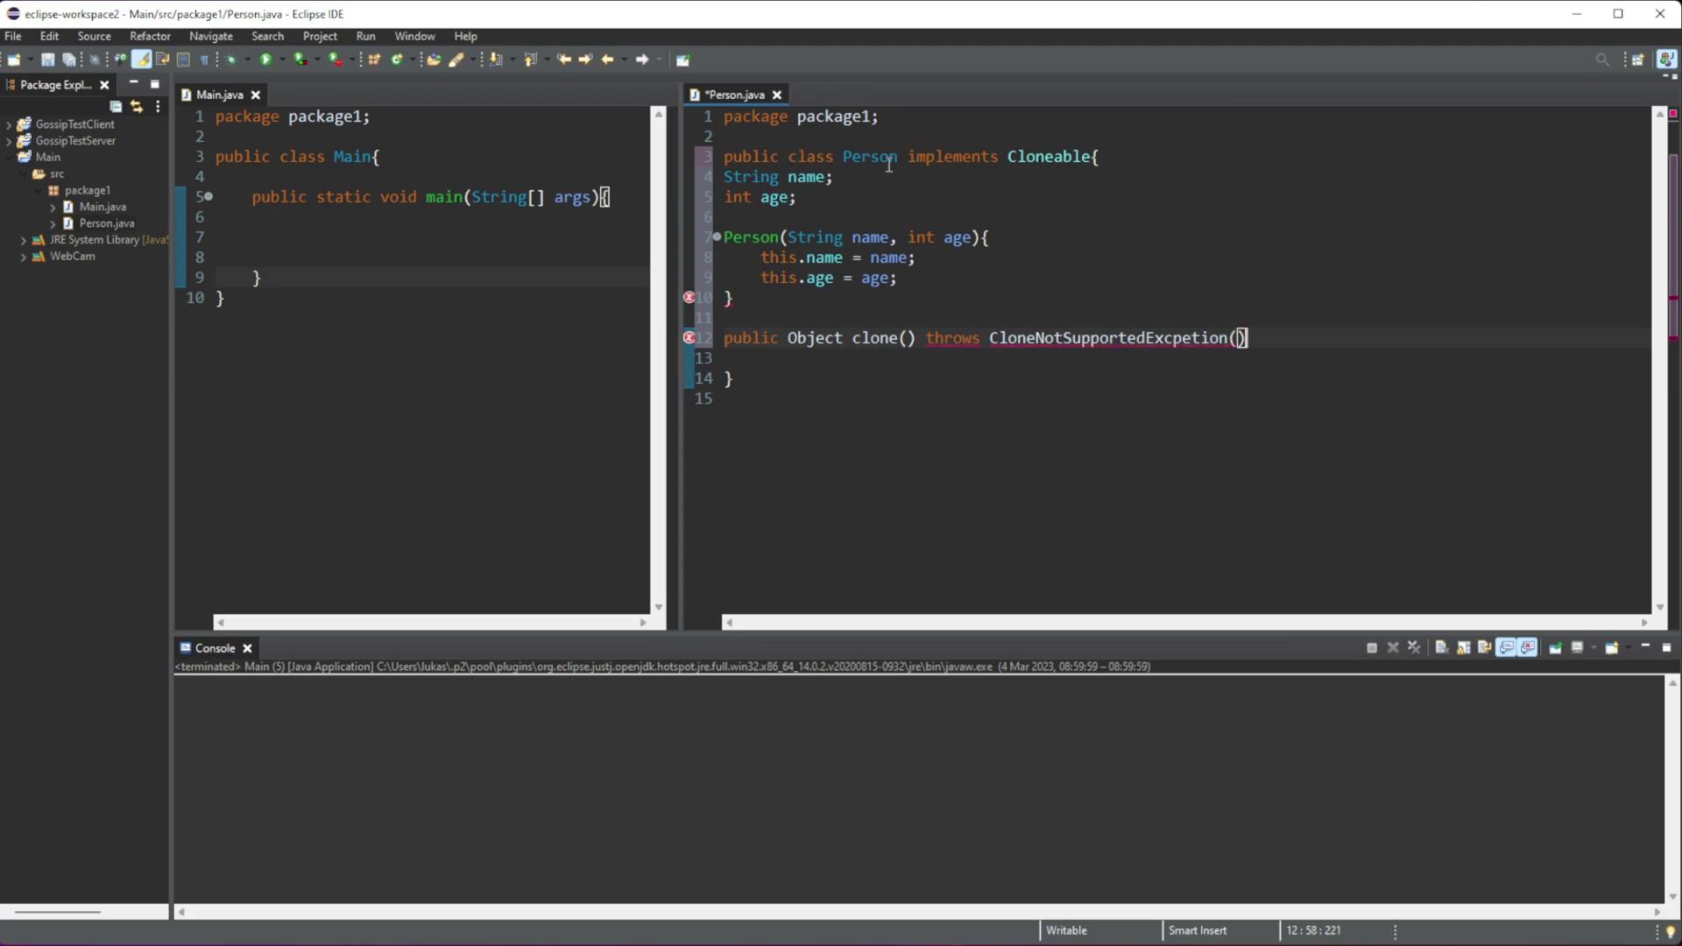
# - Give clone() throws CloneNotSupportedException an empty pair of braces
pyautogui.press('BackSpace')
pyautogui.press('BackSpace')
pyautogui.write('{')
pyautogui.press('Return')
pyautogui.click(1220, 239)
pyautogui.moveTo(1110, 338)
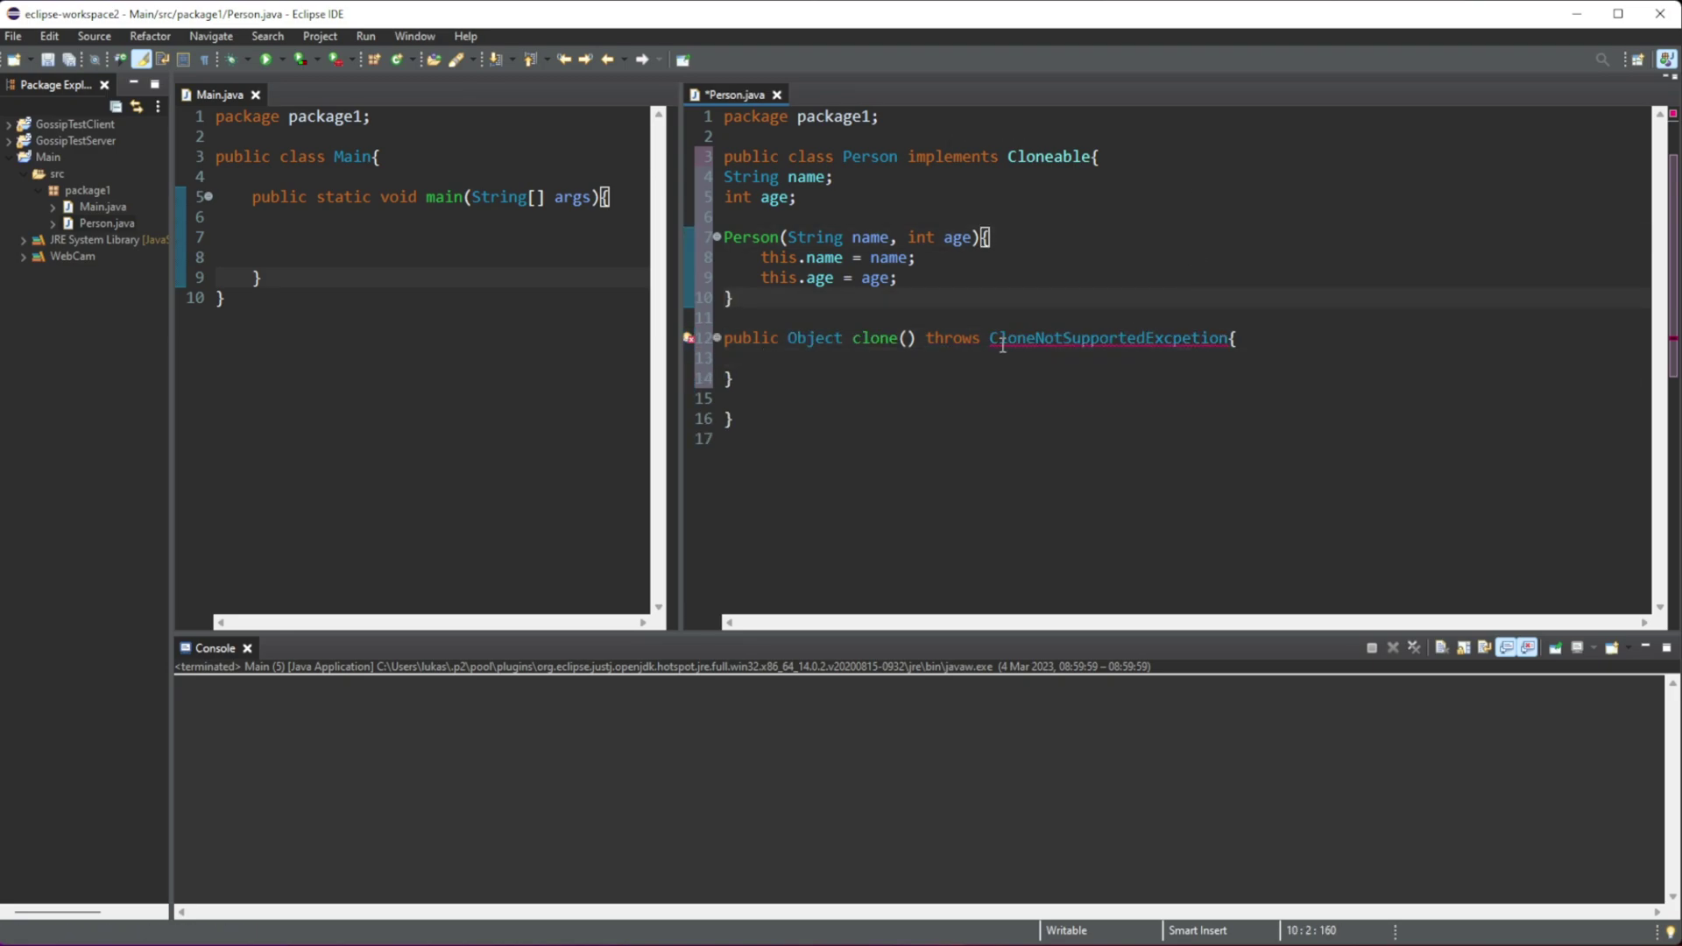
# - Correct the 'Excpetion' typo to CloneNotSupportedException and save Person.java
pyautogui.moveTo(993, 338); pyautogui.dragTo(1154, 338)
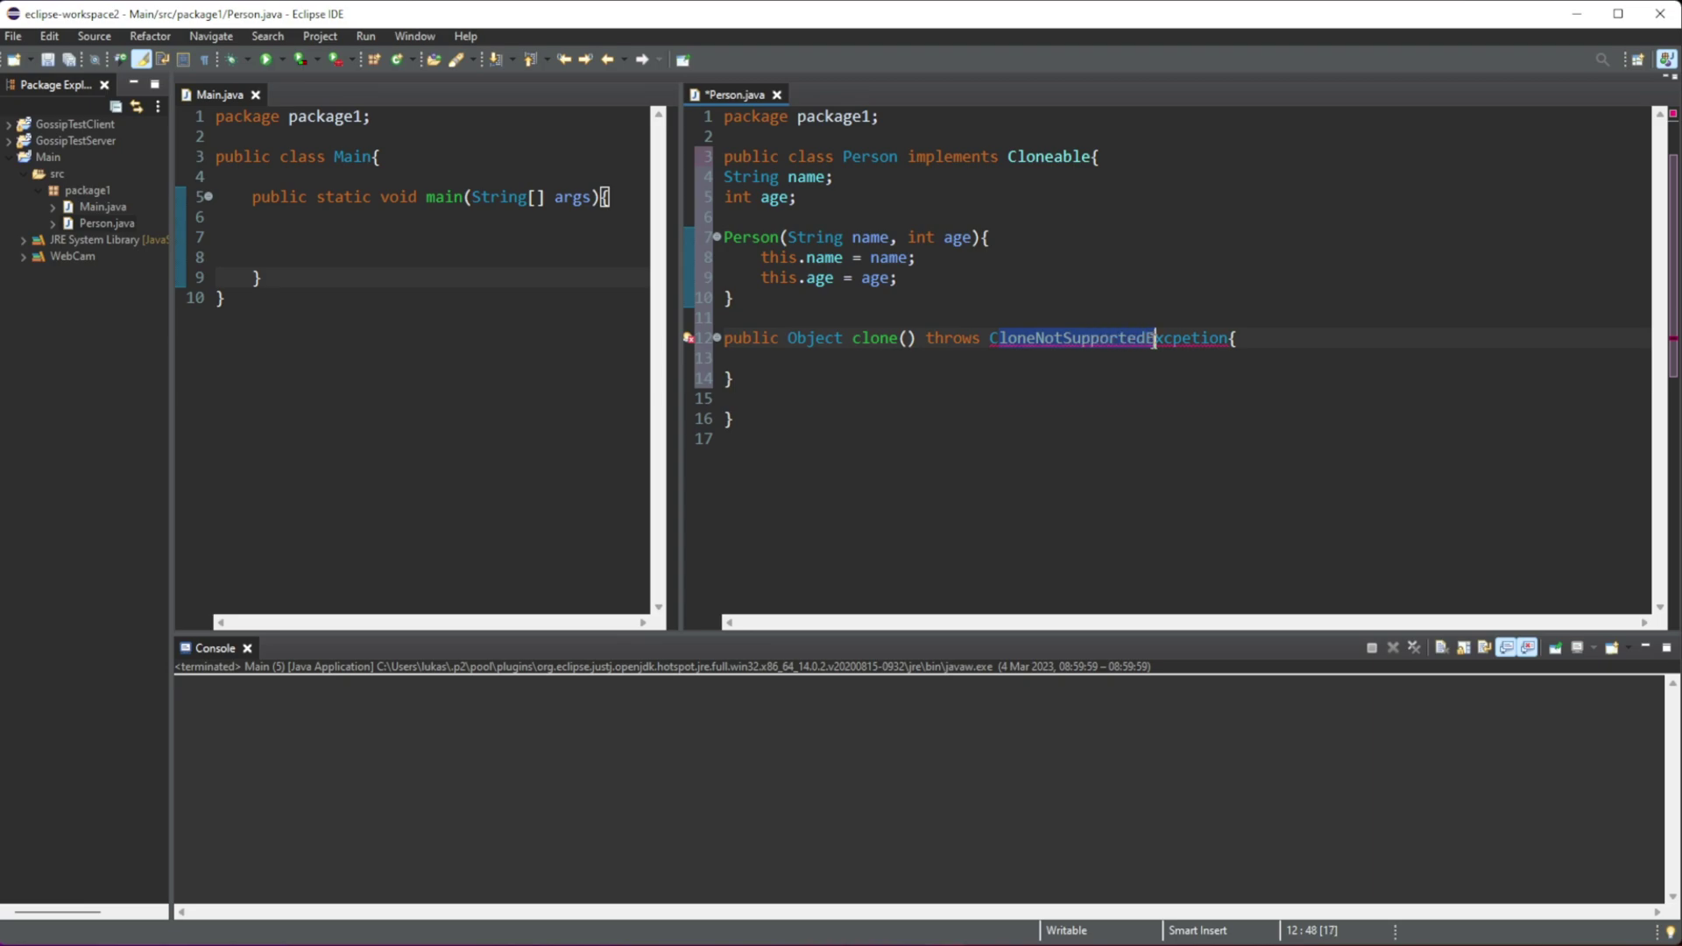
pyautogui.moveTo(1155, 340); pyautogui.dragTo(1167, 339)
pyautogui.click(1319, 297)
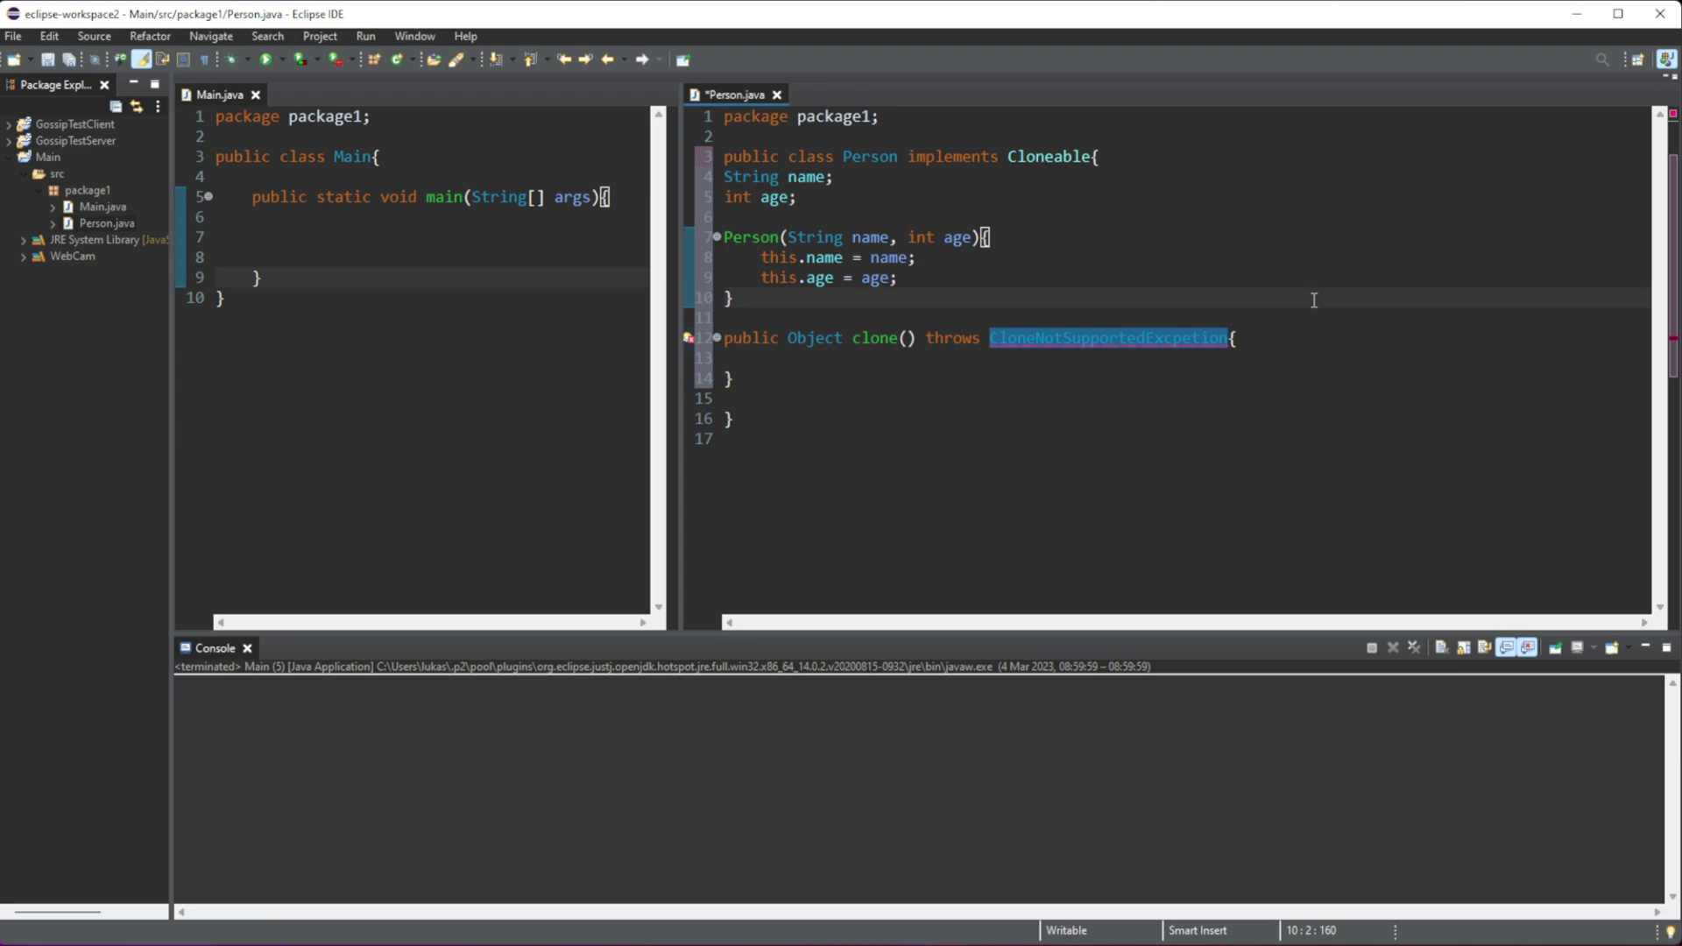
pyautogui.click(1223, 348)
pyautogui.press('BackSpace')
pyautogui.press('Right')
pyautogui.write('p')
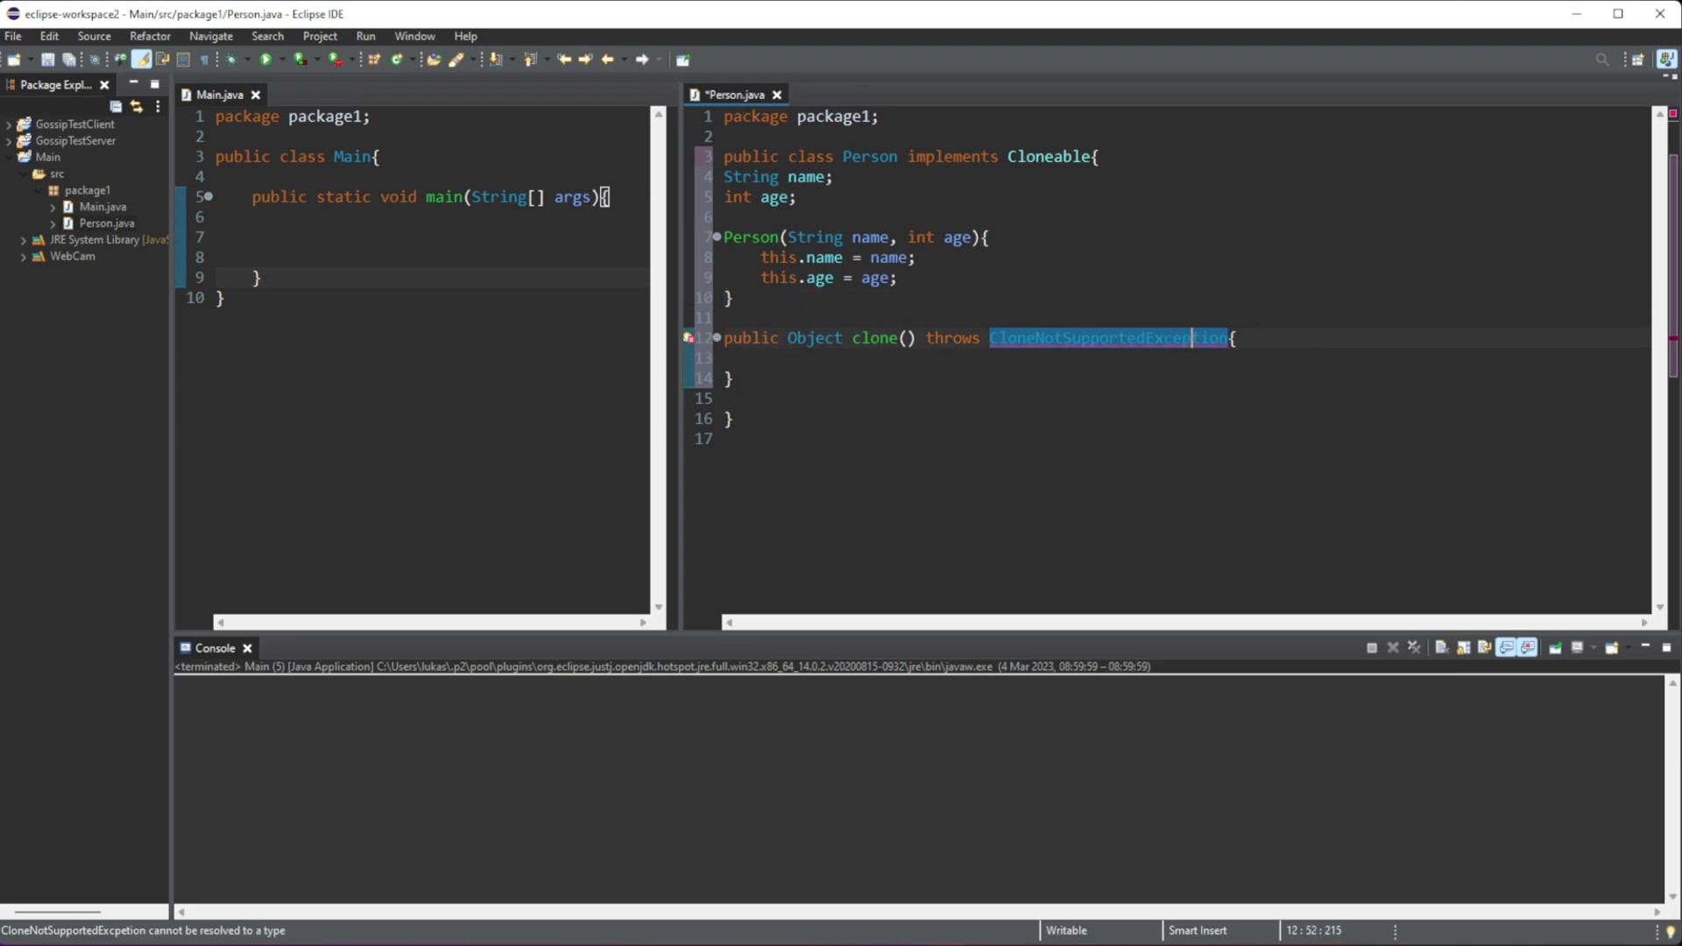
pyautogui.click(1210, 418)
pyautogui.hotkey('ctrl', 's')
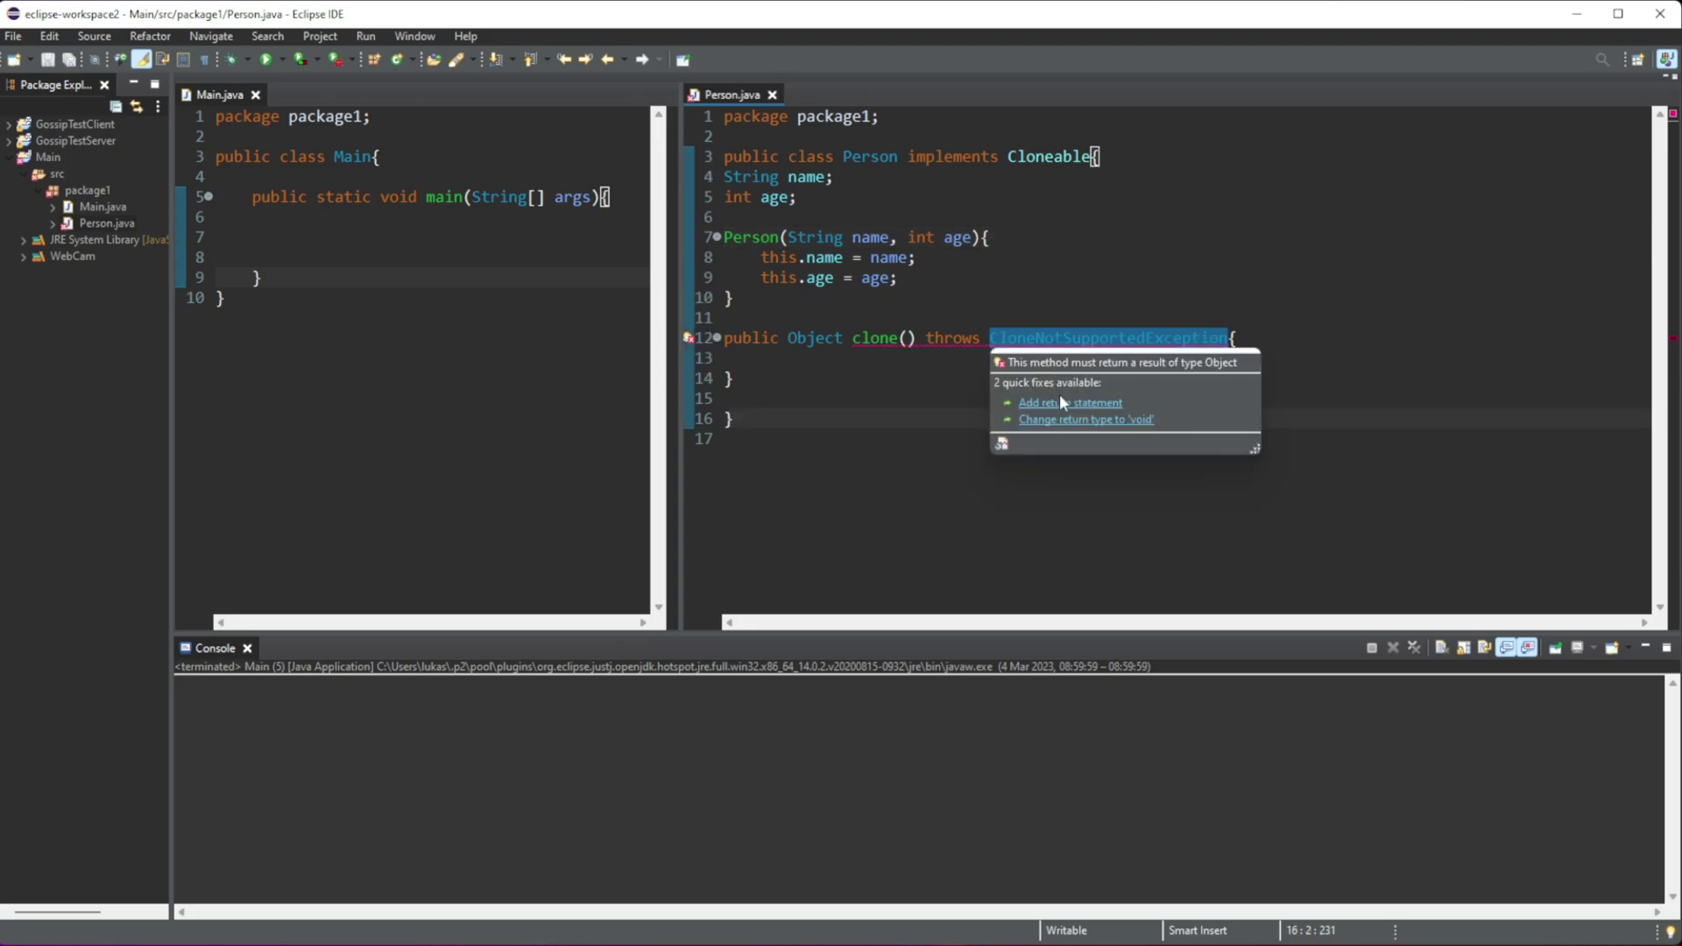
# - Write return super.clone(); inside the clone() method body
pyautogui.moveTo(851, 339); pyautogui.dragTo(1305, 331)
pyautogui.click(965, 357)
pyautogui.write('return super.clone')
pyautogui.press('Escape')
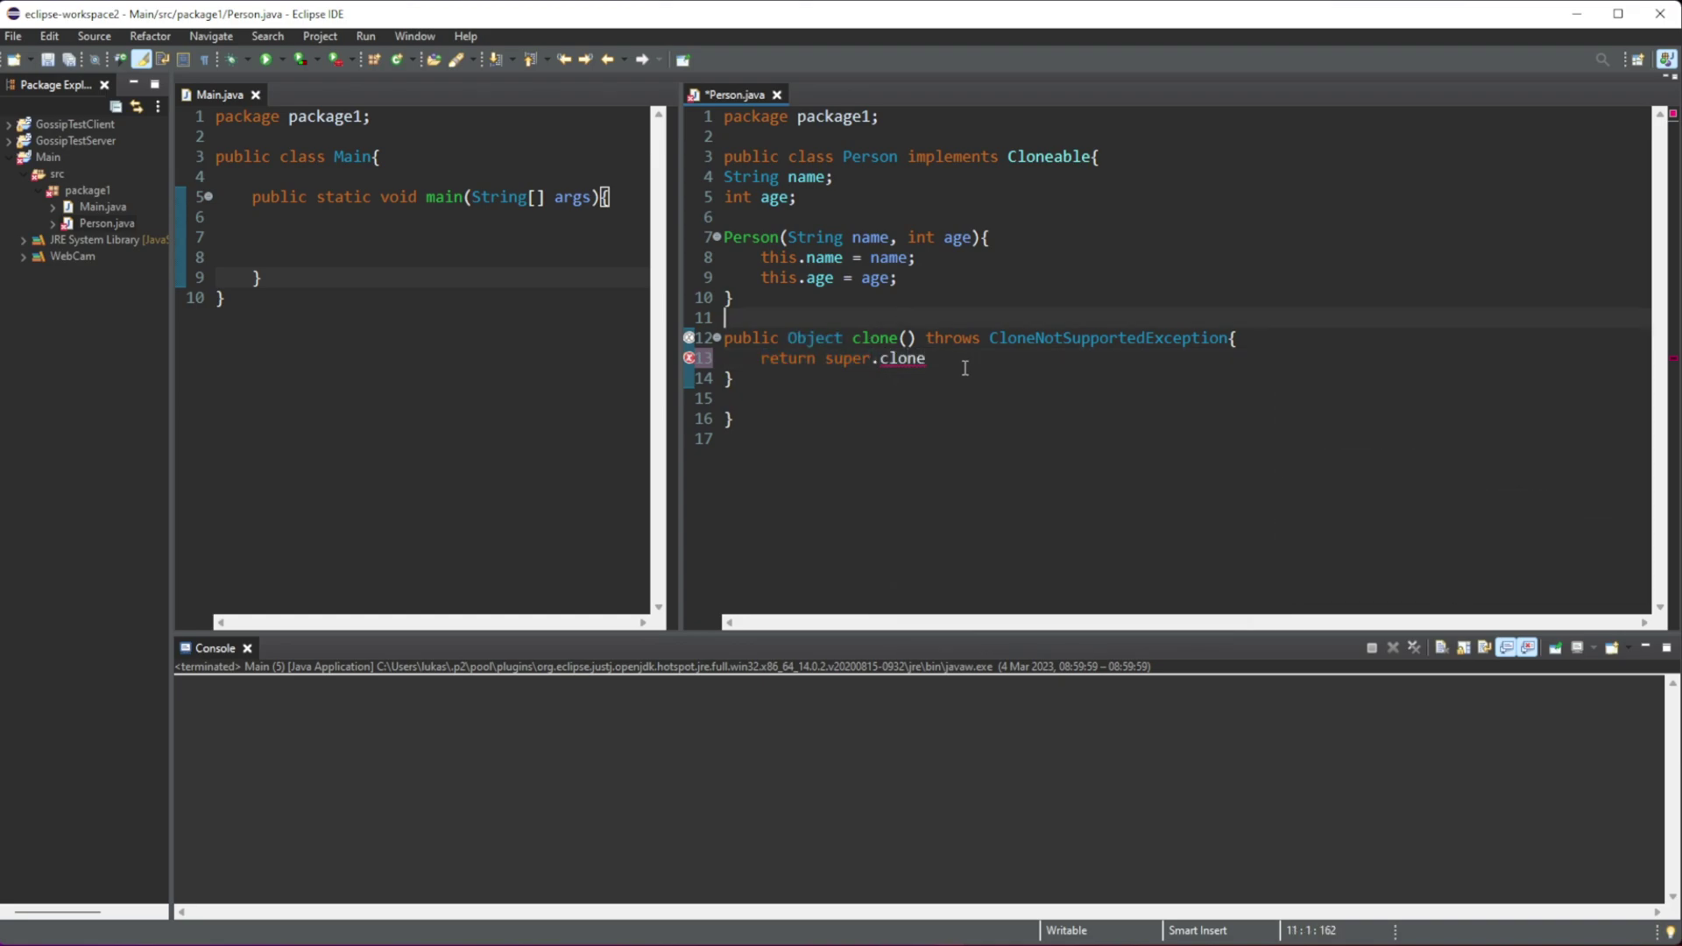
pyautogui.write('();')
pyautogui.press('Up')
pyautogui.press('Up')
pyautogui.press('Up')
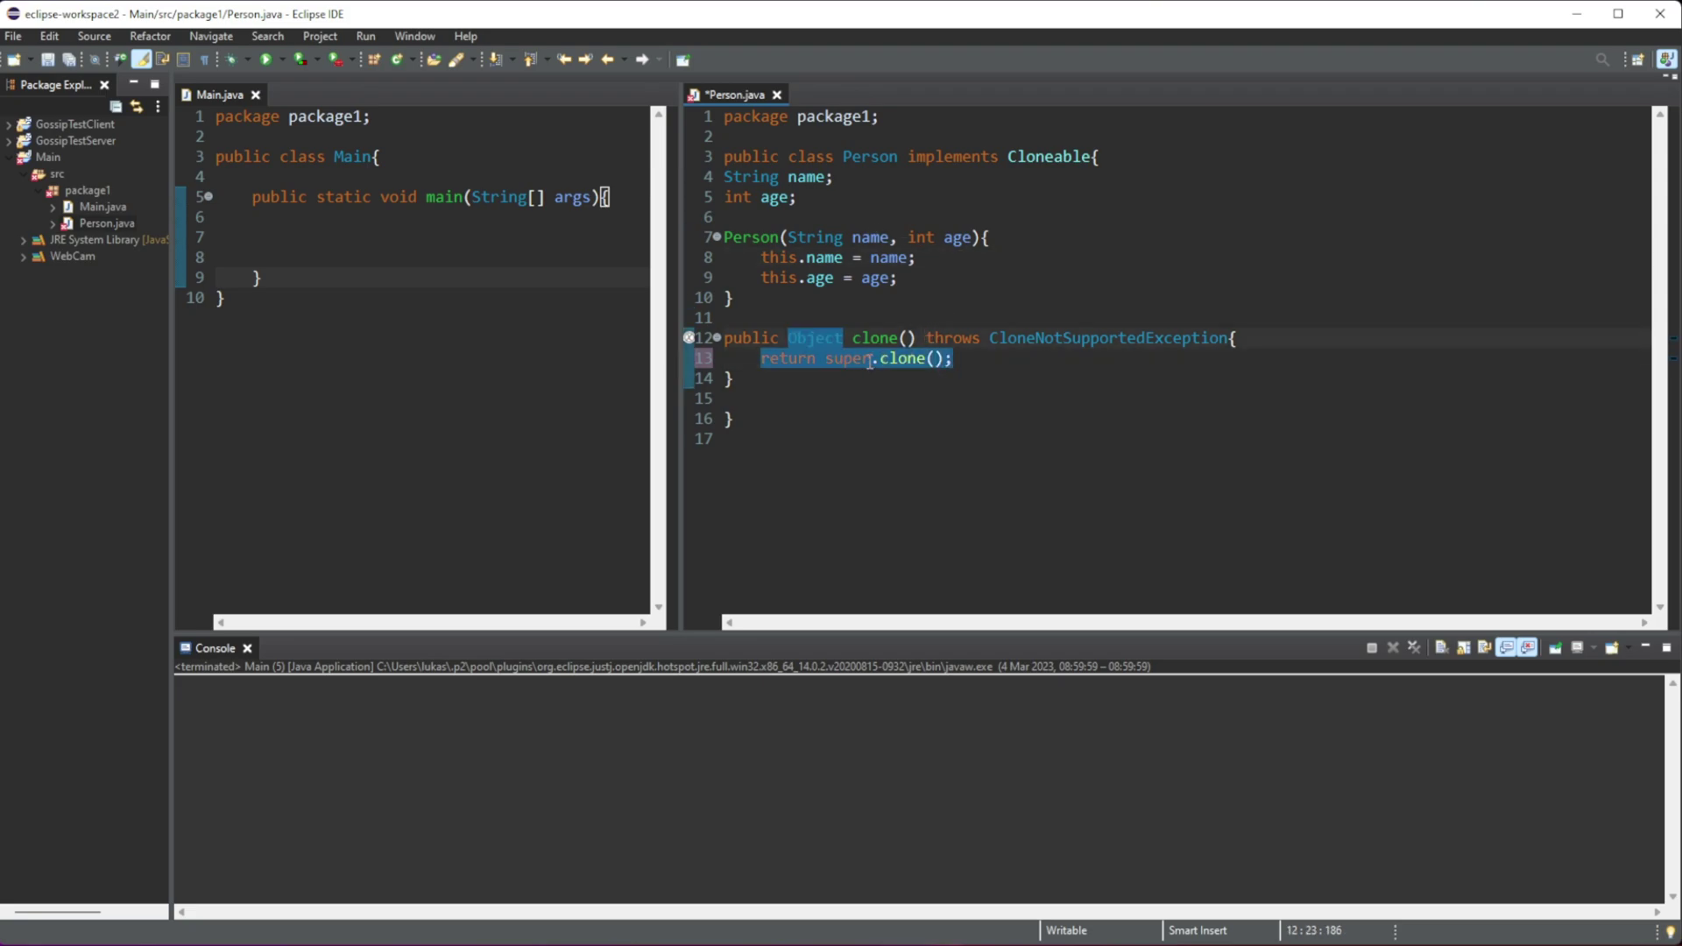
# - Save Person.java and move back to the main method in Main.java
pyautogui.click(823, 359)
pyautogui.press('Home')
pyautogui.press('Up')
pyautogui.press('Up')
pyautogui.press('Up')
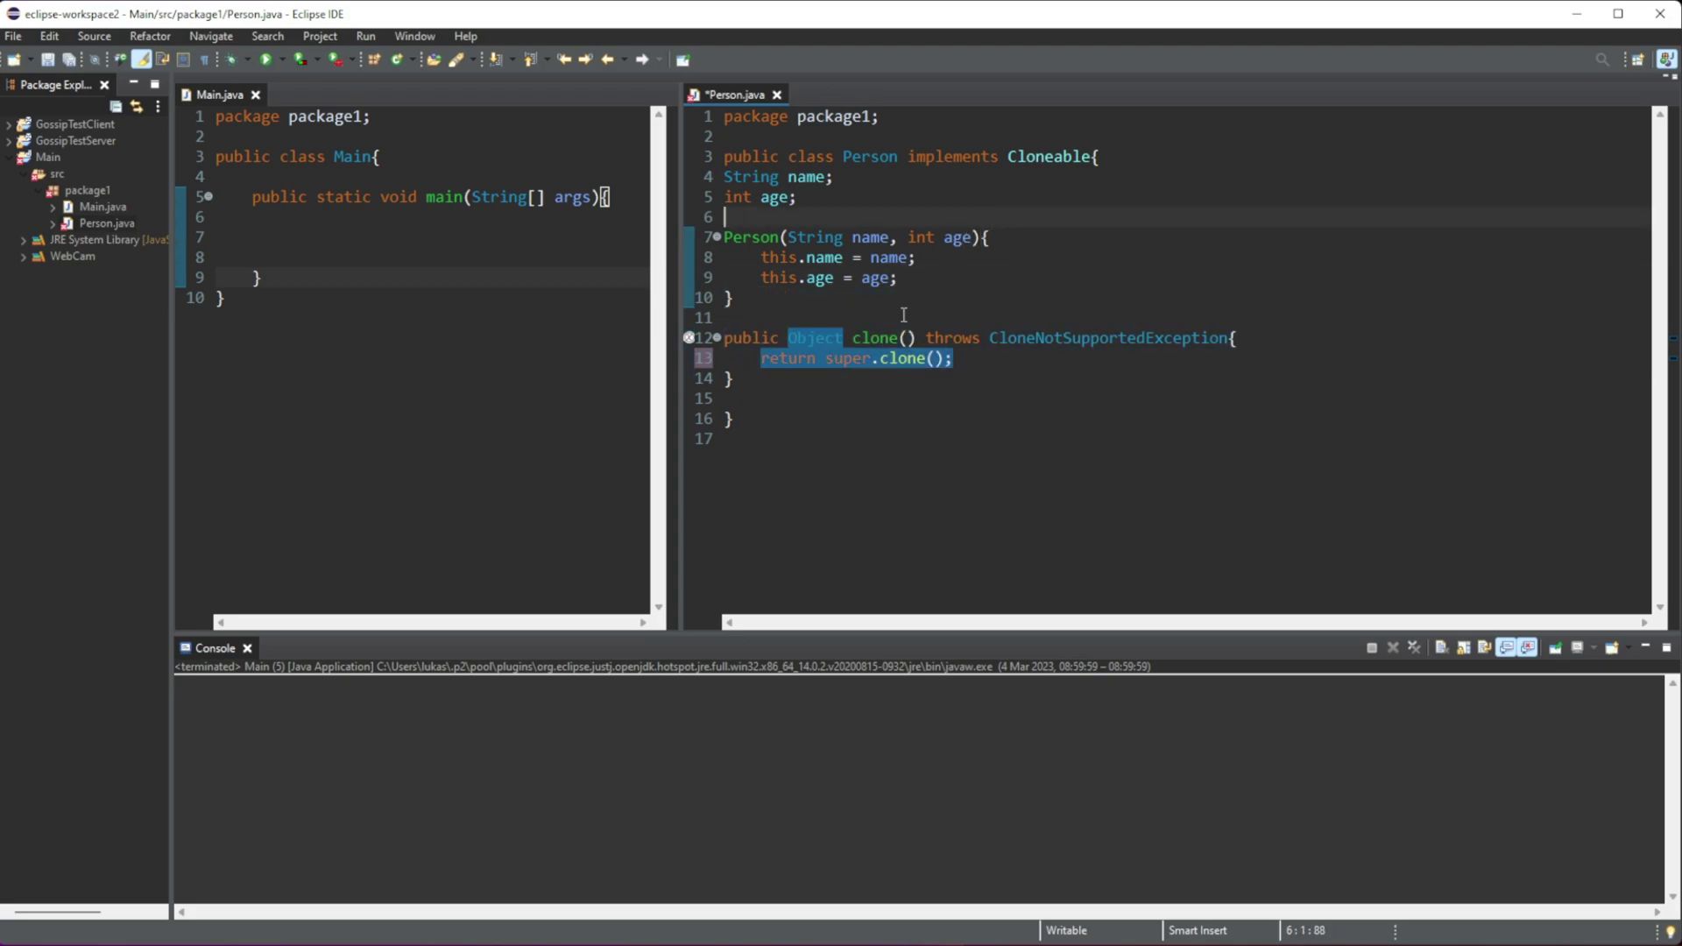
pyautogui.hotkey('ctrl', 's')
pyautogui.press('Up')
pyautogui.press('Up')
pyautogui.press('Up')
pyautogui.press('End')
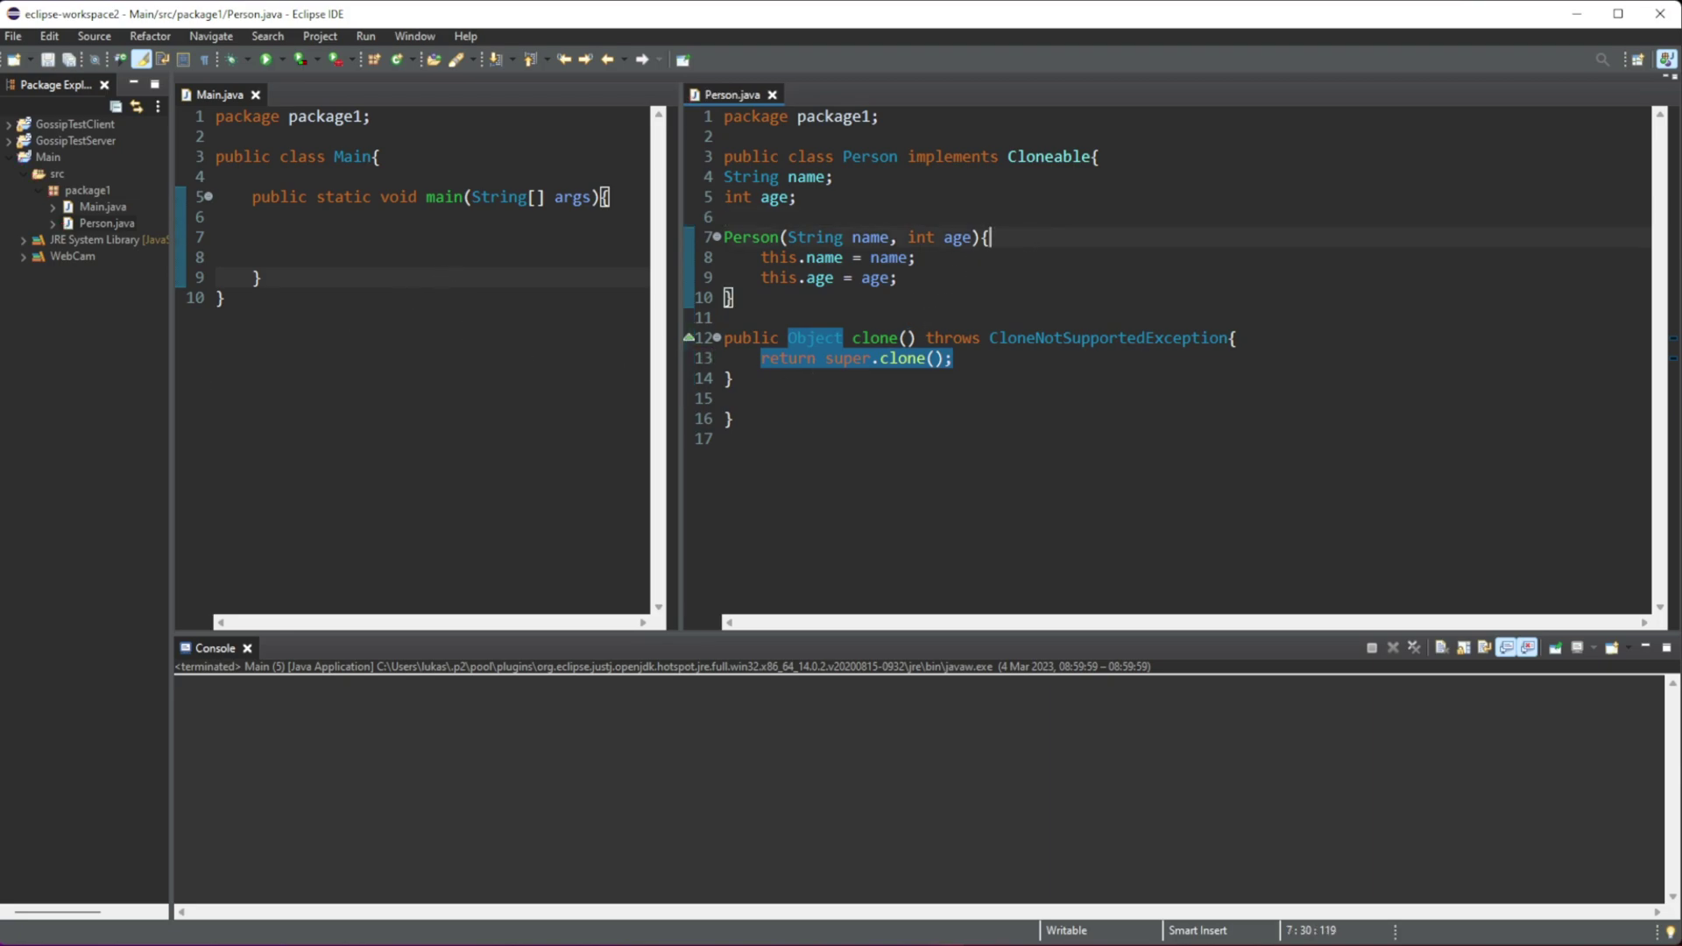
pyautogui.click(310, 247)
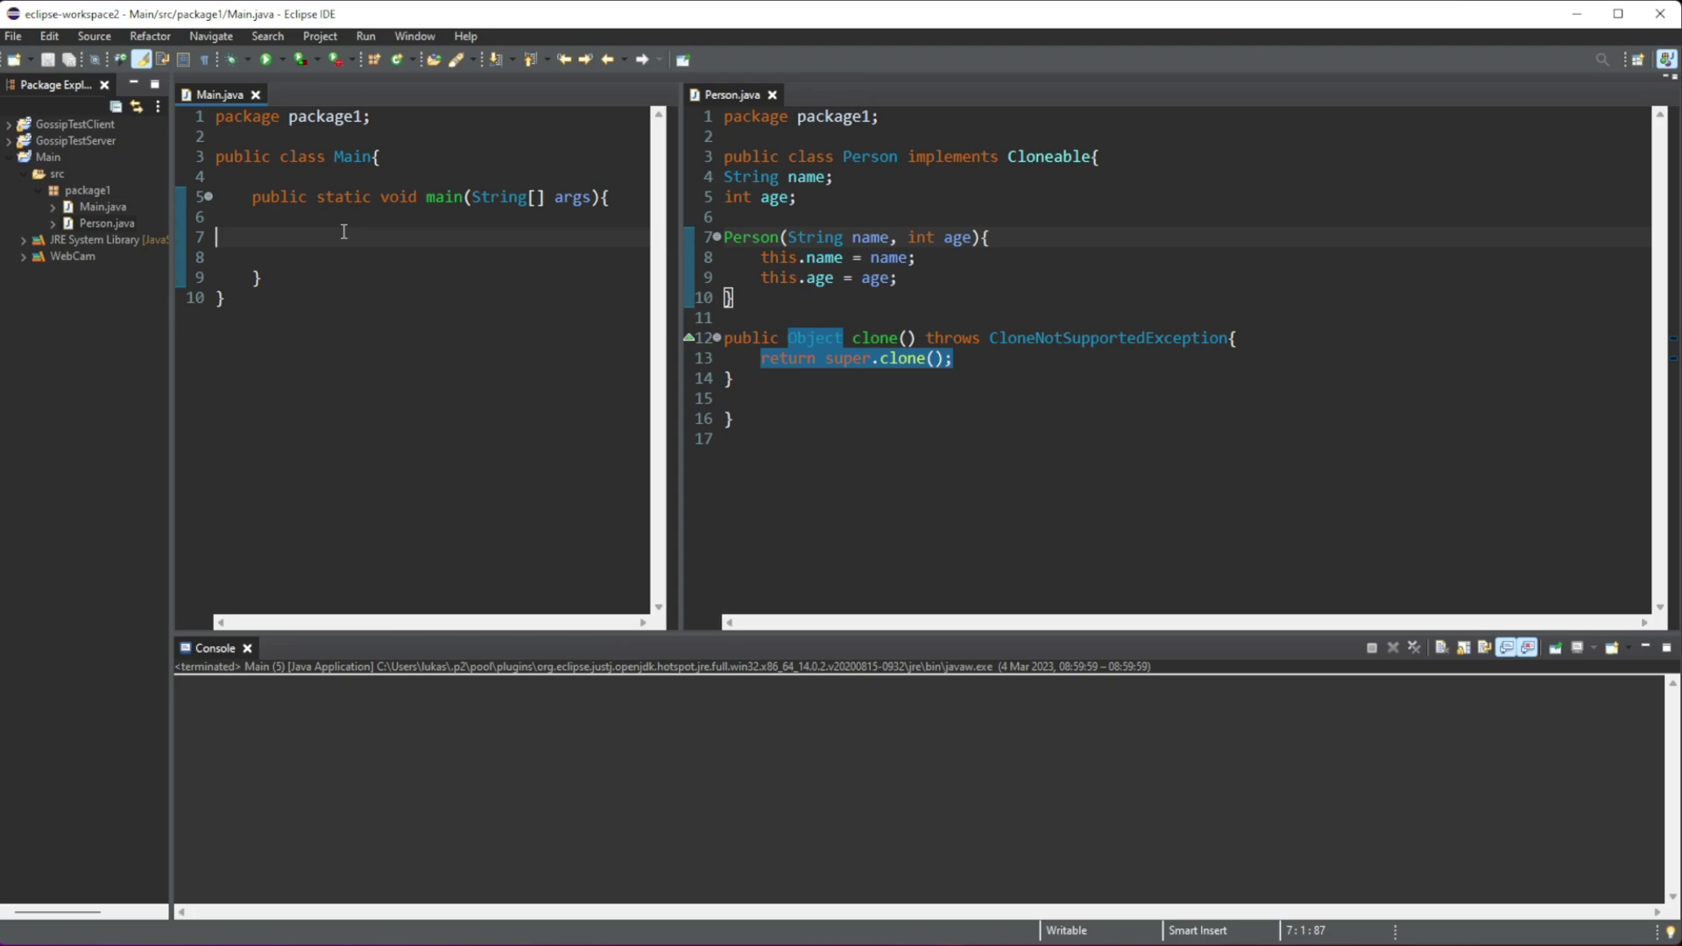
# - Declare Person p1 = new Person("Peter", 25); in main, save Main.java, and add blank lines
pyautogui.press('Tab')
pyautogui.press('Tab')
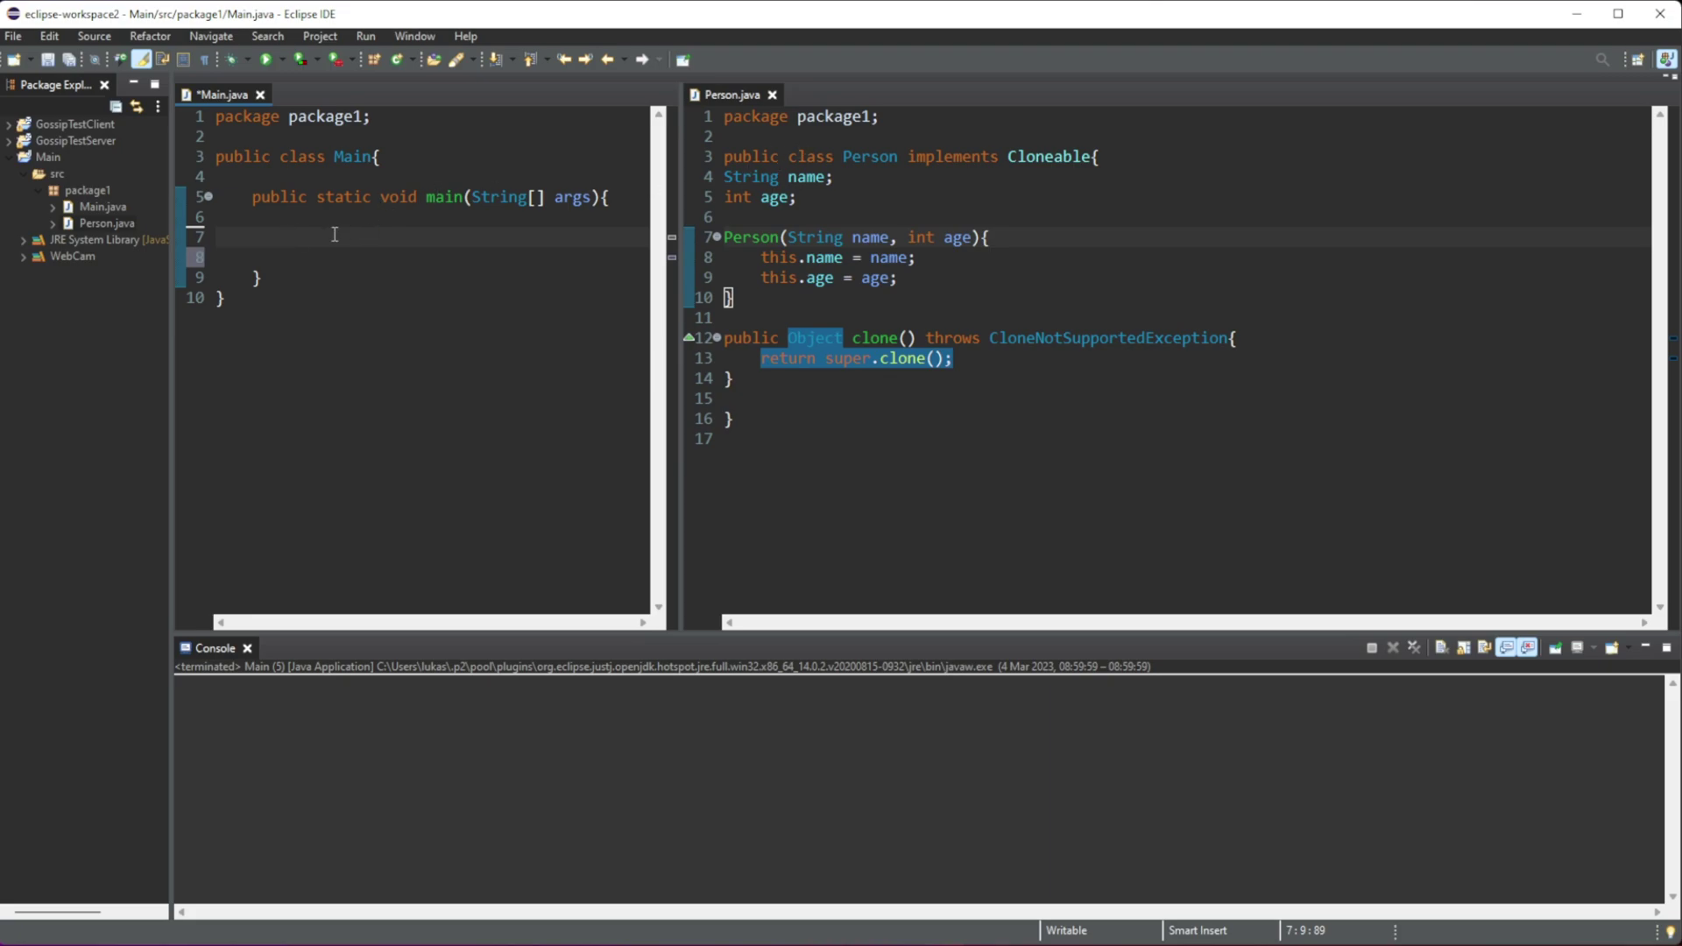
pyautogui.write('Person')
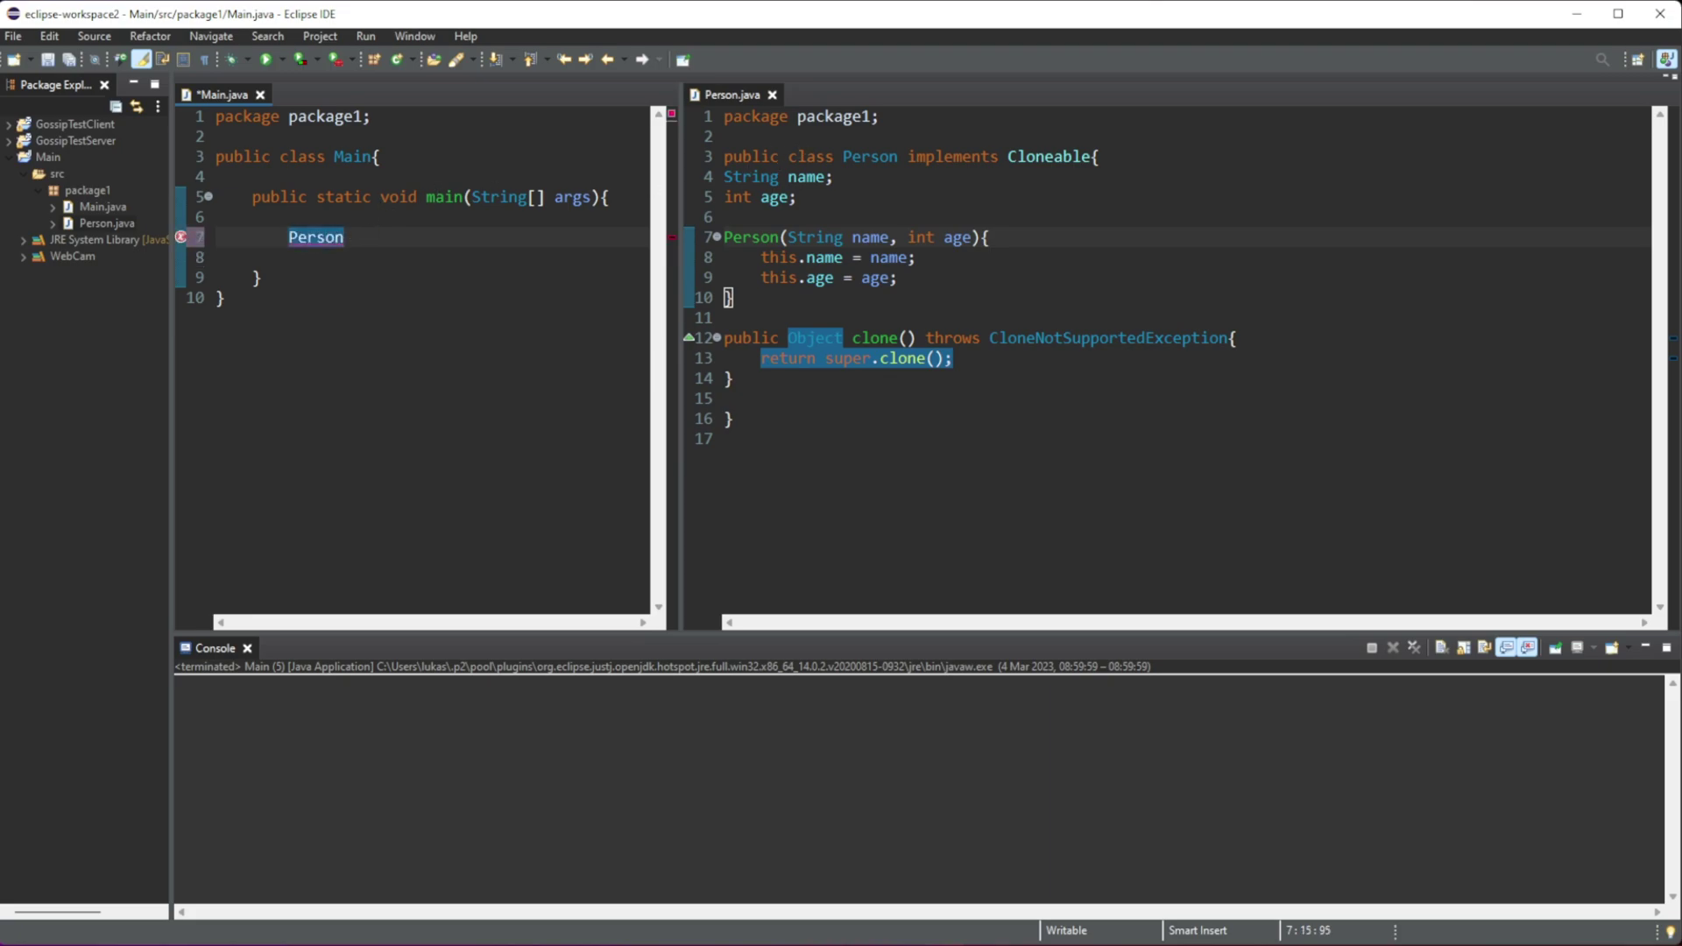
pyautogui.write(' person1')
pyautogui.press('BackSpace')
pyautogui.press('BackSpace')
pyautogui.press('BackSpace')
pyautogui.press('BackSpace')
pyautogui.press('BackSpace')
pyautogui.write('1 = new Person()')
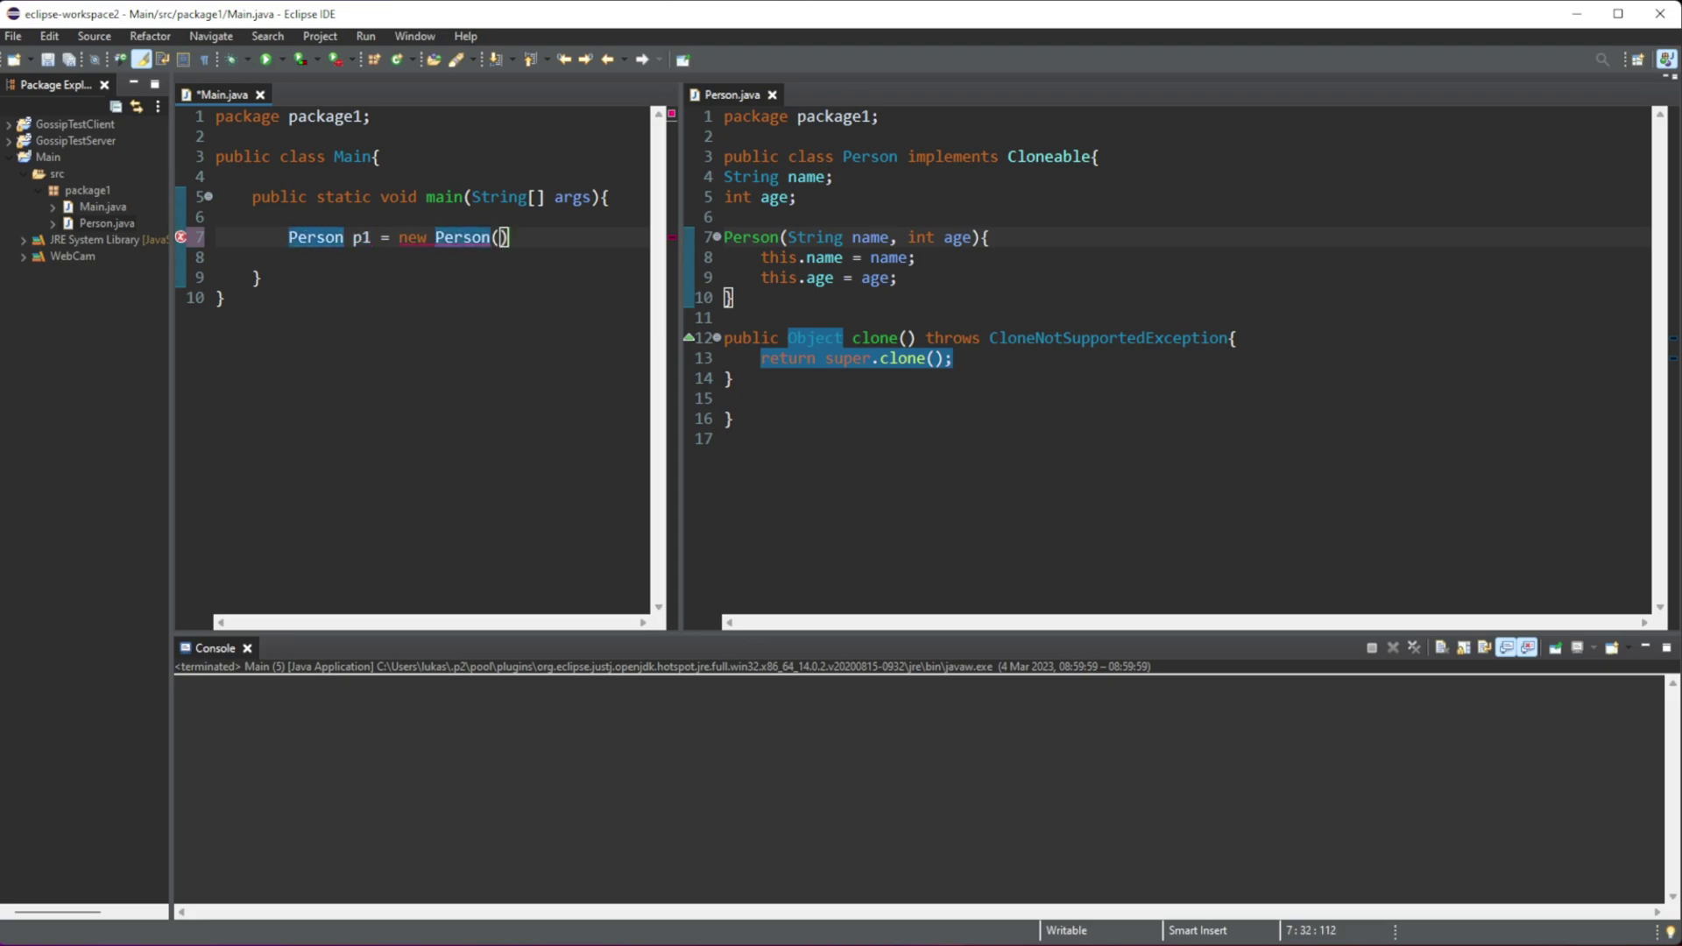
pyautogui.write(';')
pyautogui.moveTo(1006, 236); pyautogui.dragTo(837, 239)
pyautogui.click(510, 237)
pyautogui.write('"Peter')
pyautogui.press('BackSpace')
pyautogui.press('BackSpace')
pyautogui.press('BackSpace')
pyautogui.write('ter"')
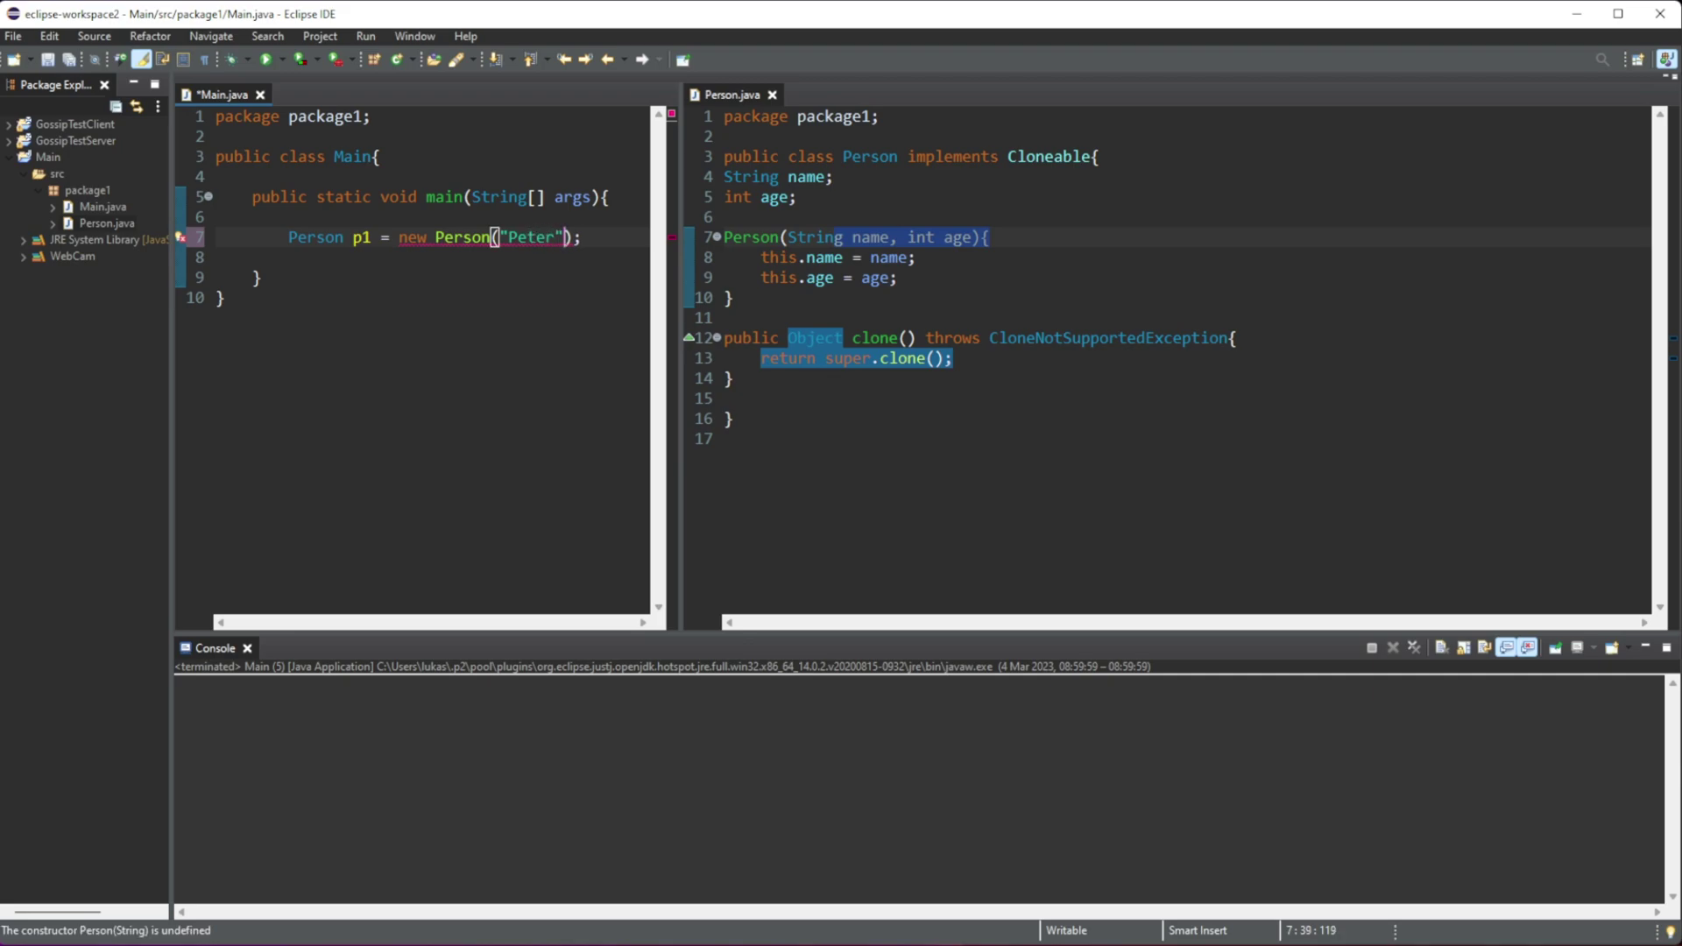
pyautogui.write(', 25')
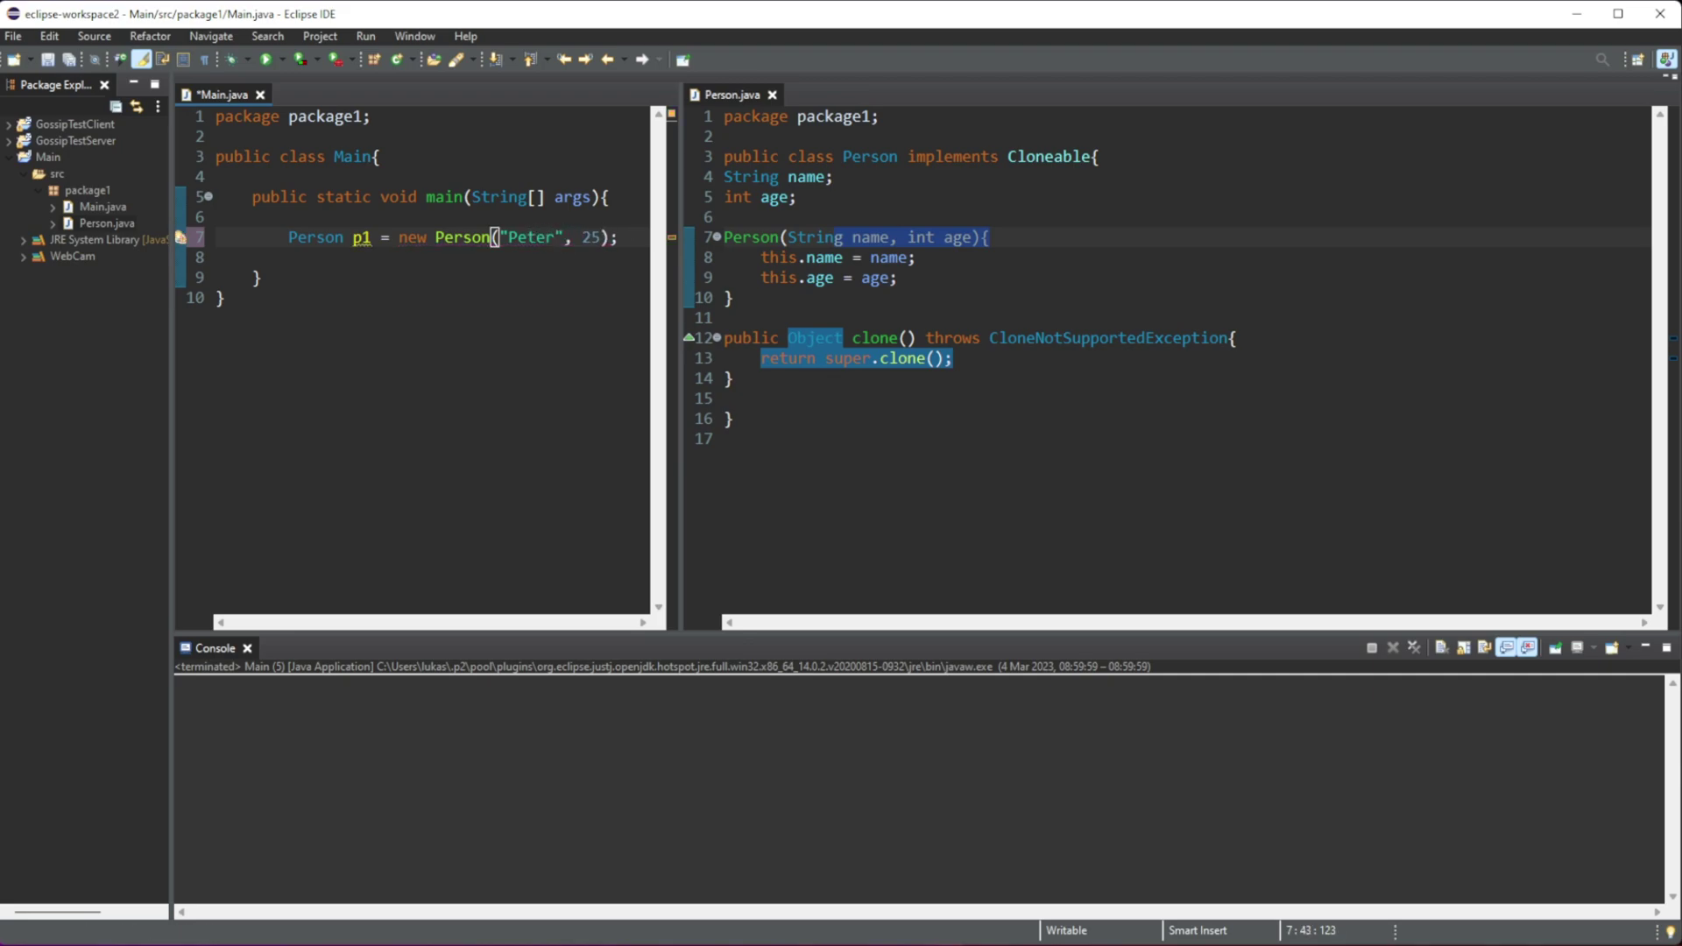
pyautogui.click(535, 237)
pyautogui.hotkey('ctrl', 's')
pyautogui.click(545, 257)
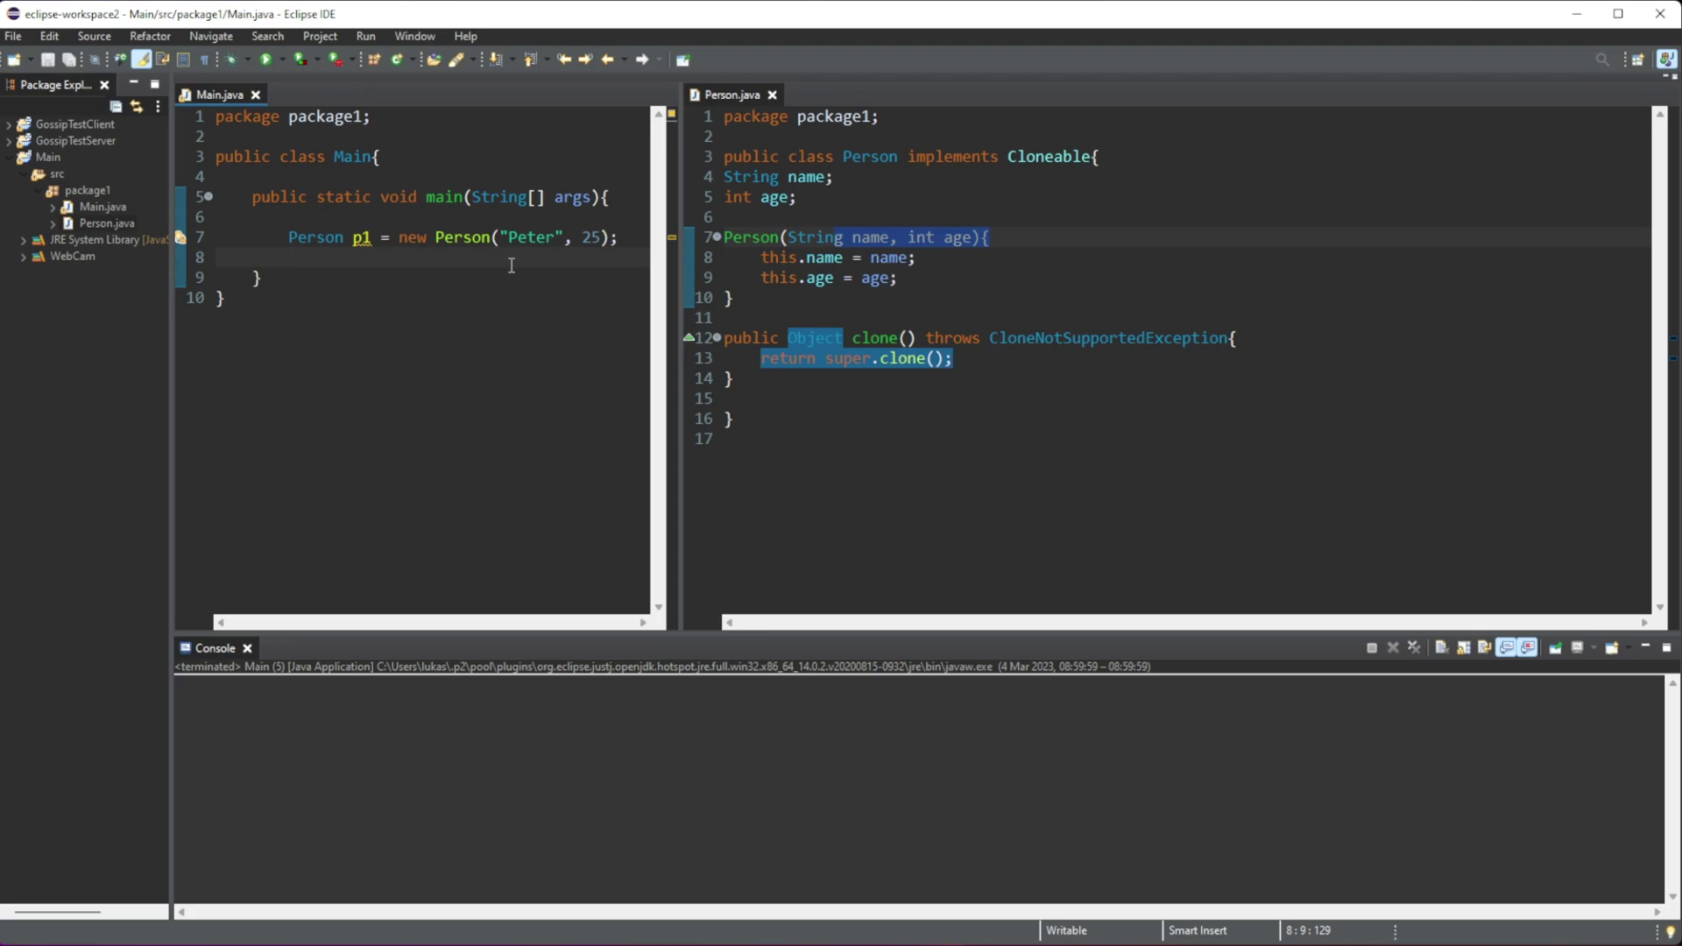
pyautogui.press('Return')
pyautogui.press('Return')
# - Declare Person p2 = (Person)p1.clone(); below p1 and save Main.java
pyautogui.press('Up')
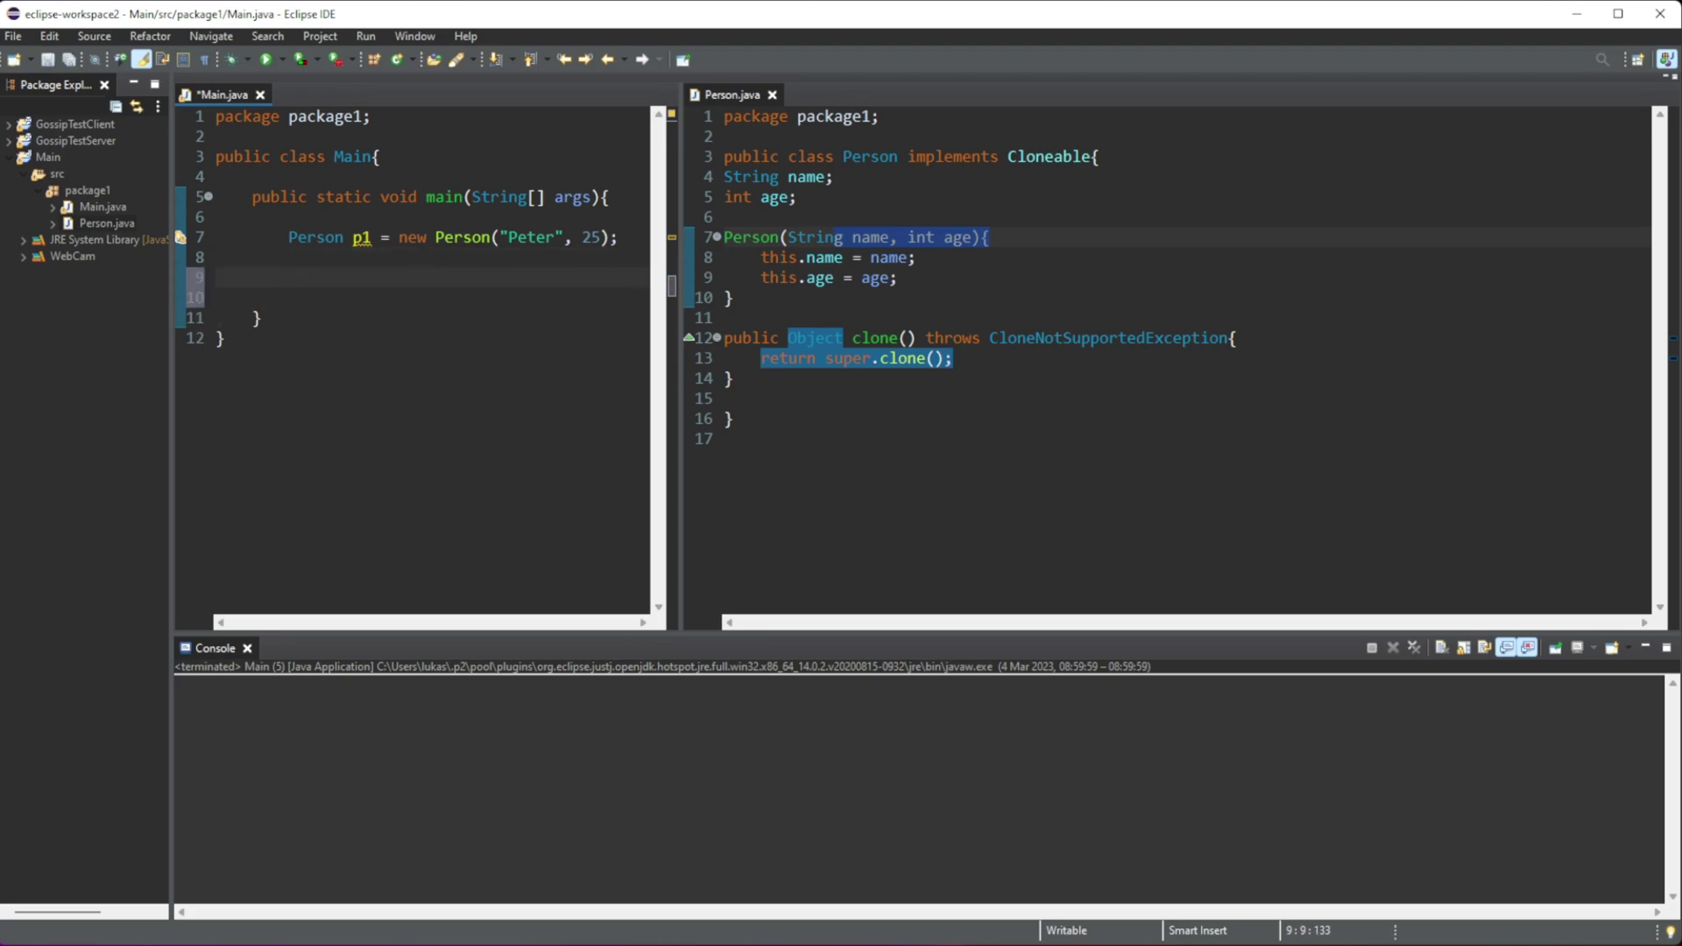
pyautogui.write('Person p2')
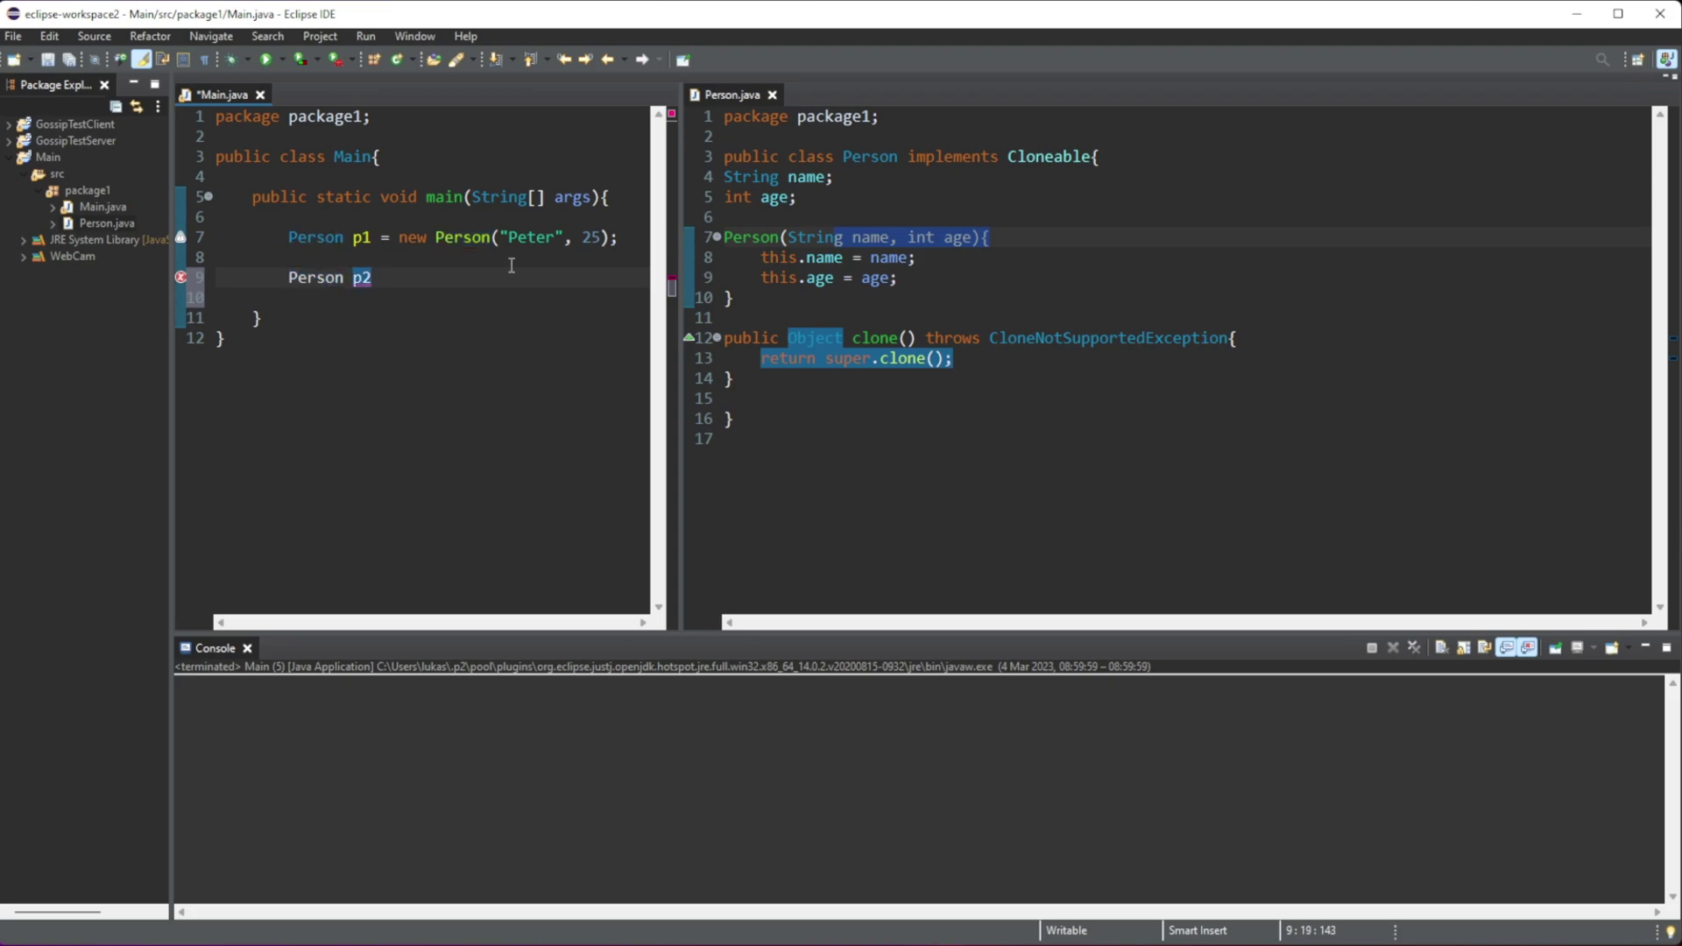
pyautogui.write(' =')
pyautogui.write('(')
pyautogui.write('P')
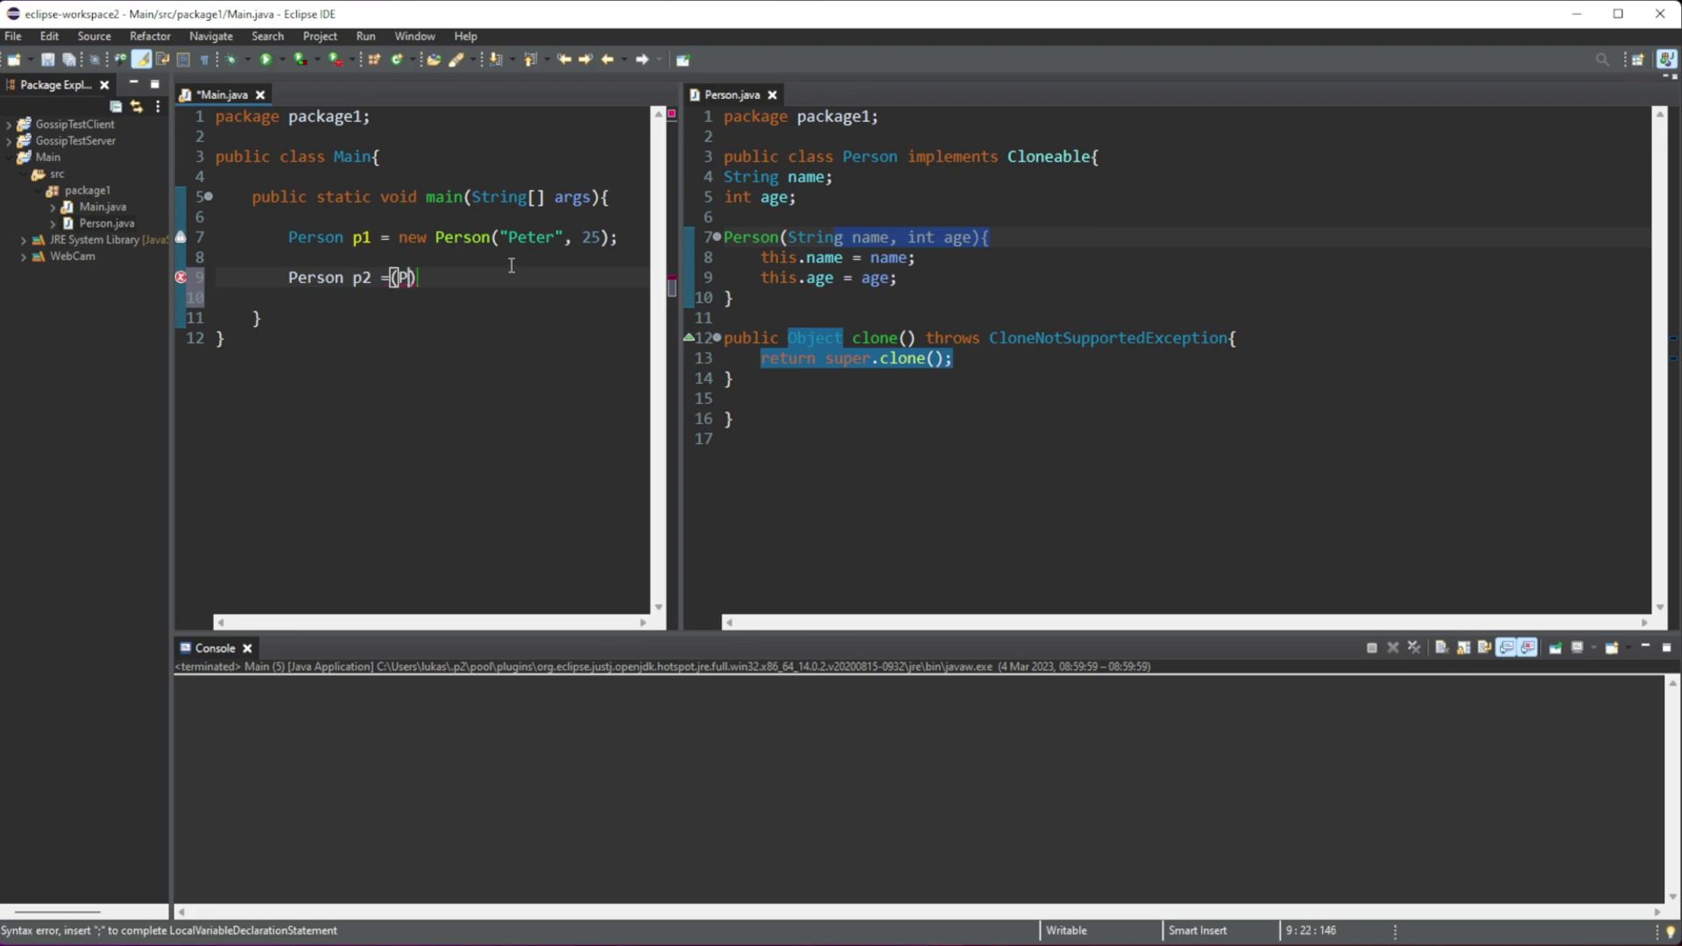
pyautogui.write('erson)')
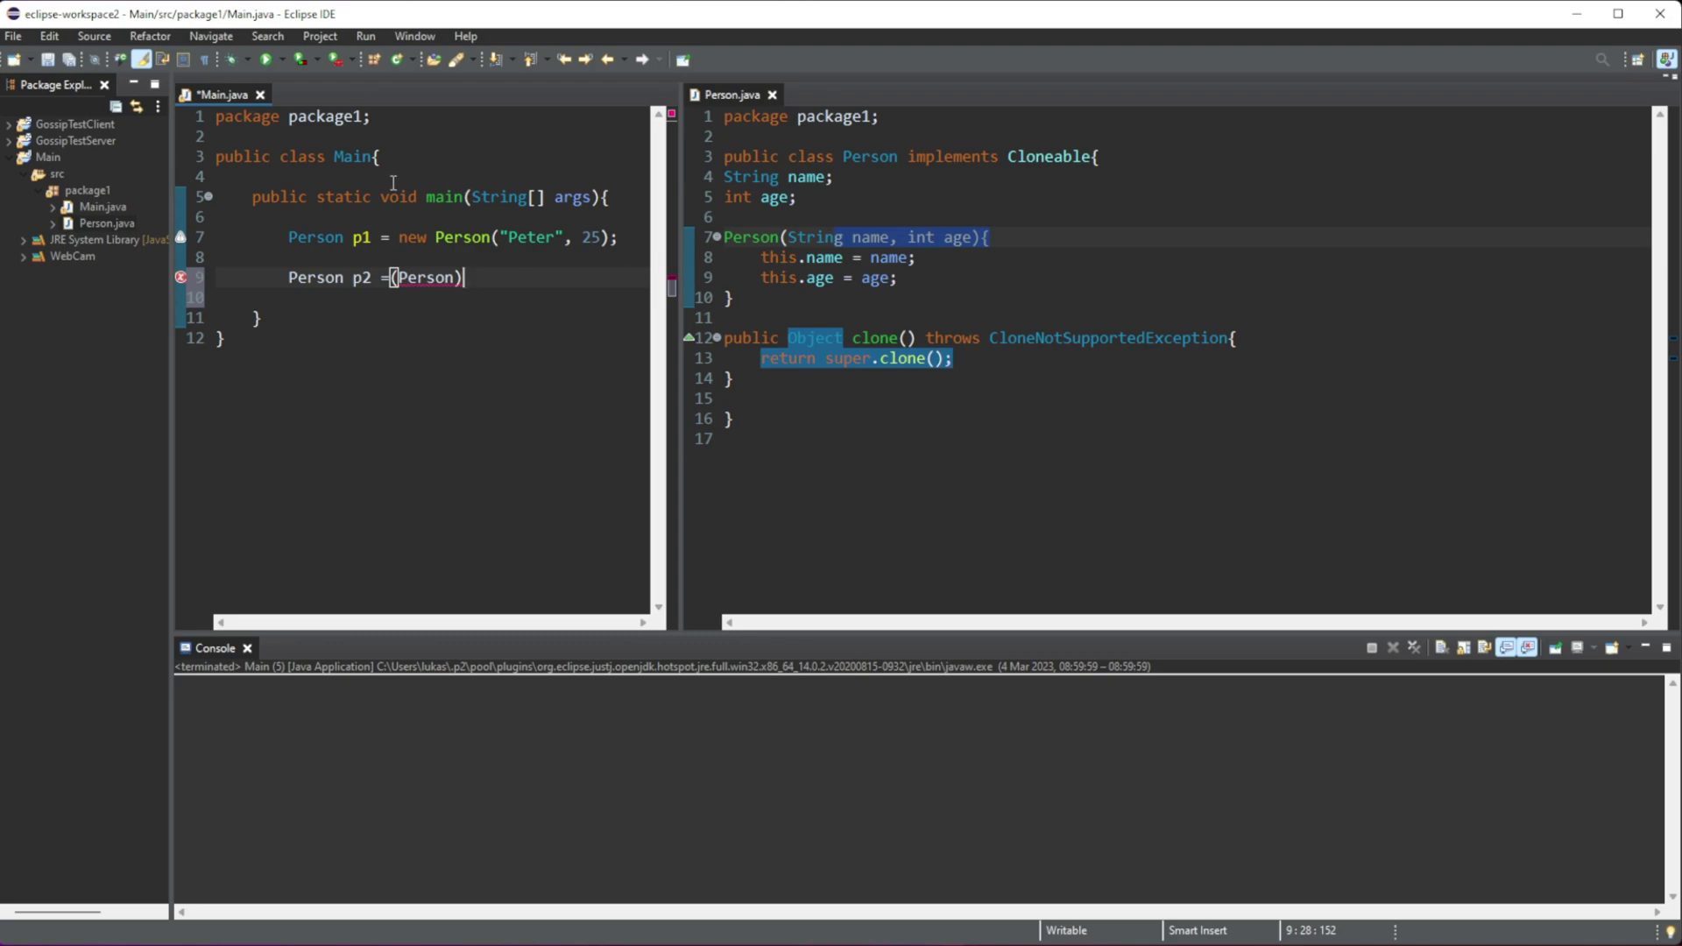
pyautogui.click(362, 237)
pyautogui.click(497, 273)
pyautogui.write('p1')
pyautogui.write('.c')
pyautogui.press('Return')
pyautogui.write(';')
pyautogui.press('Down')
pyautogui.press('Down')
pyautogui.hotkey('ctrl', 's')
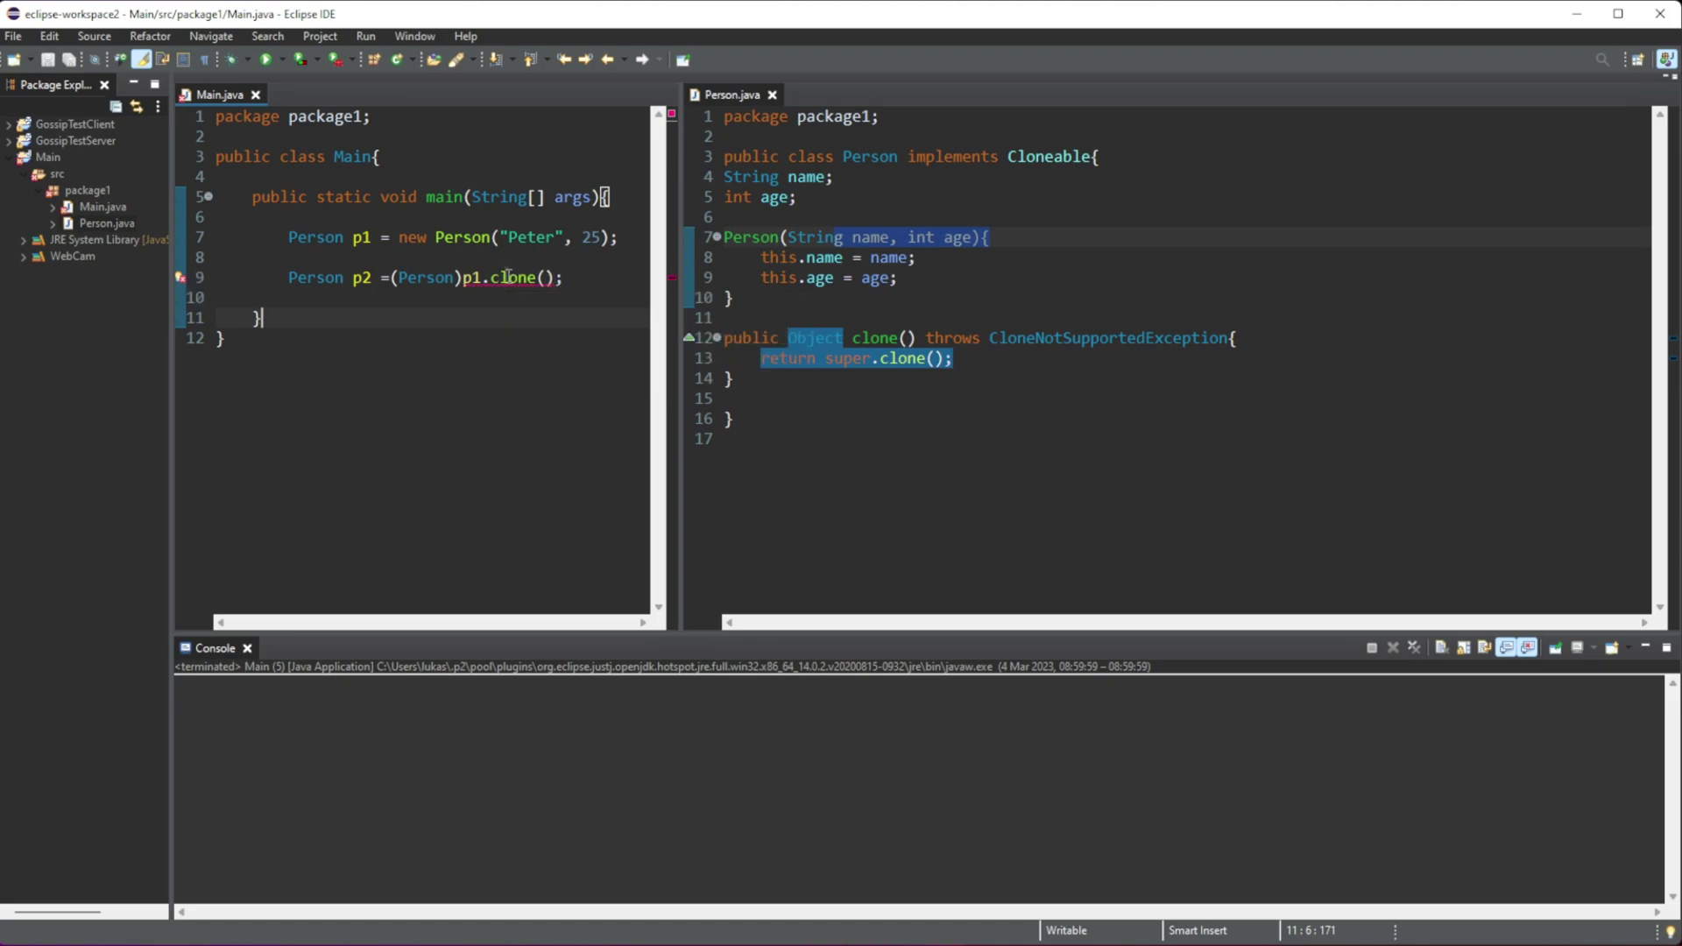
# - Open a try block above p1 and move the p1 and p2 statements into it
pyautogui.moveTo(513, 278)
pyautogui.click(436, 220)
pyautogui.press('Return')
pyautogui.write('trr')
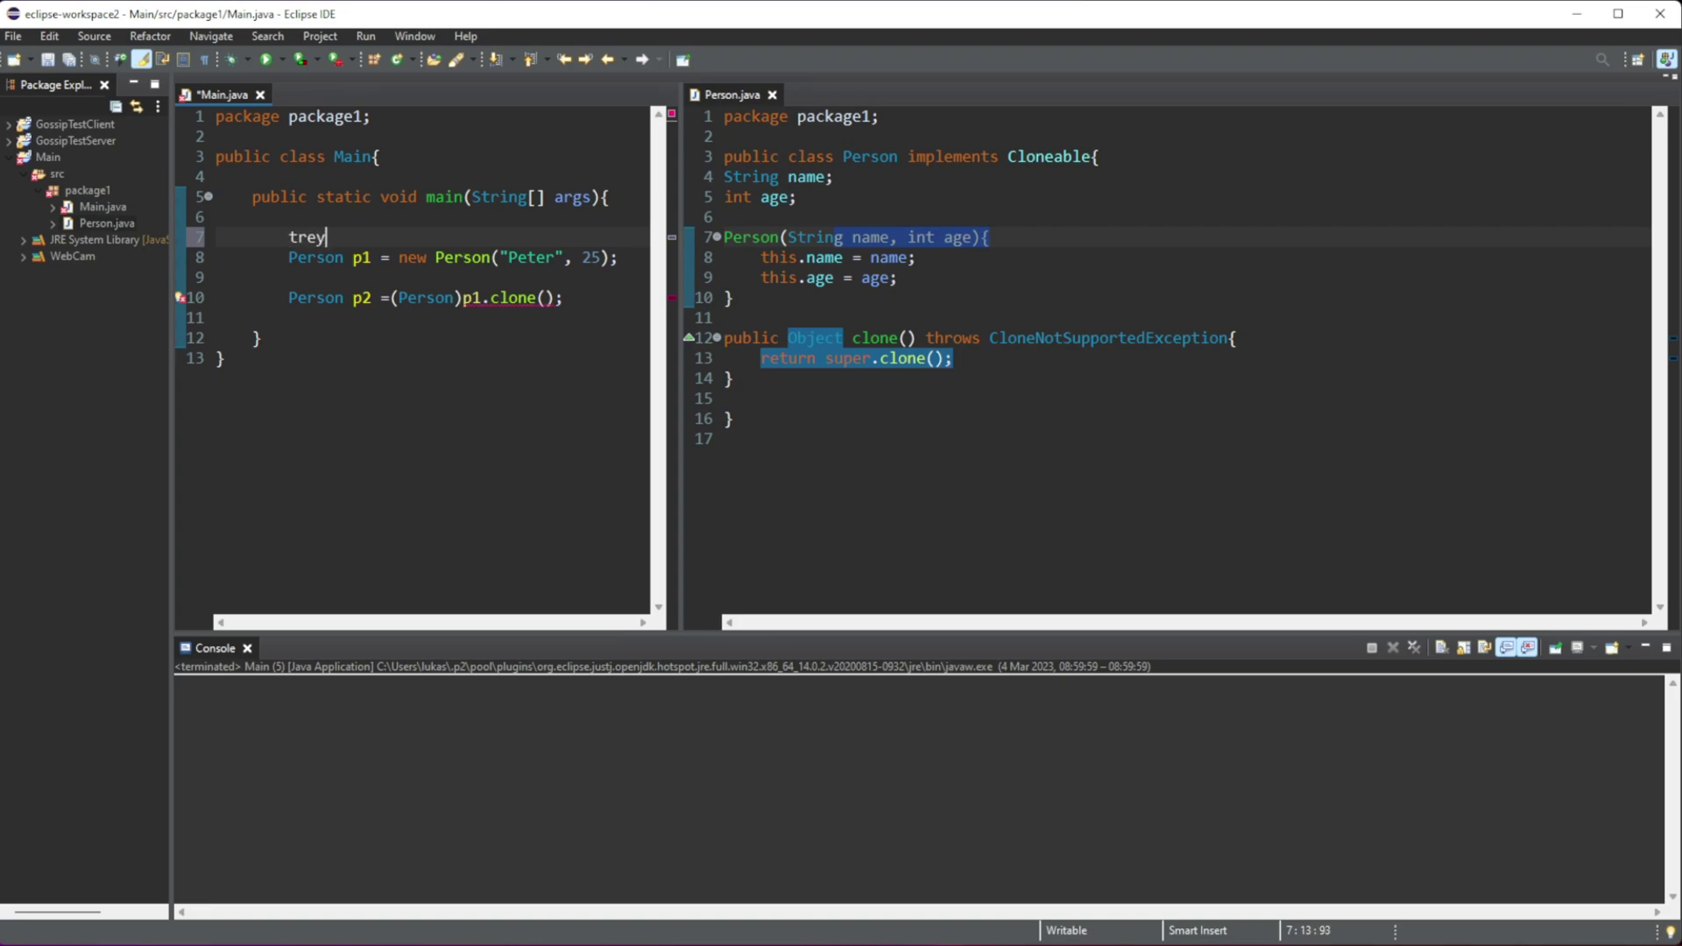
pyautogui.press('BackSpace')
pyautogui.write('y {')
pyautogui.press('Return')
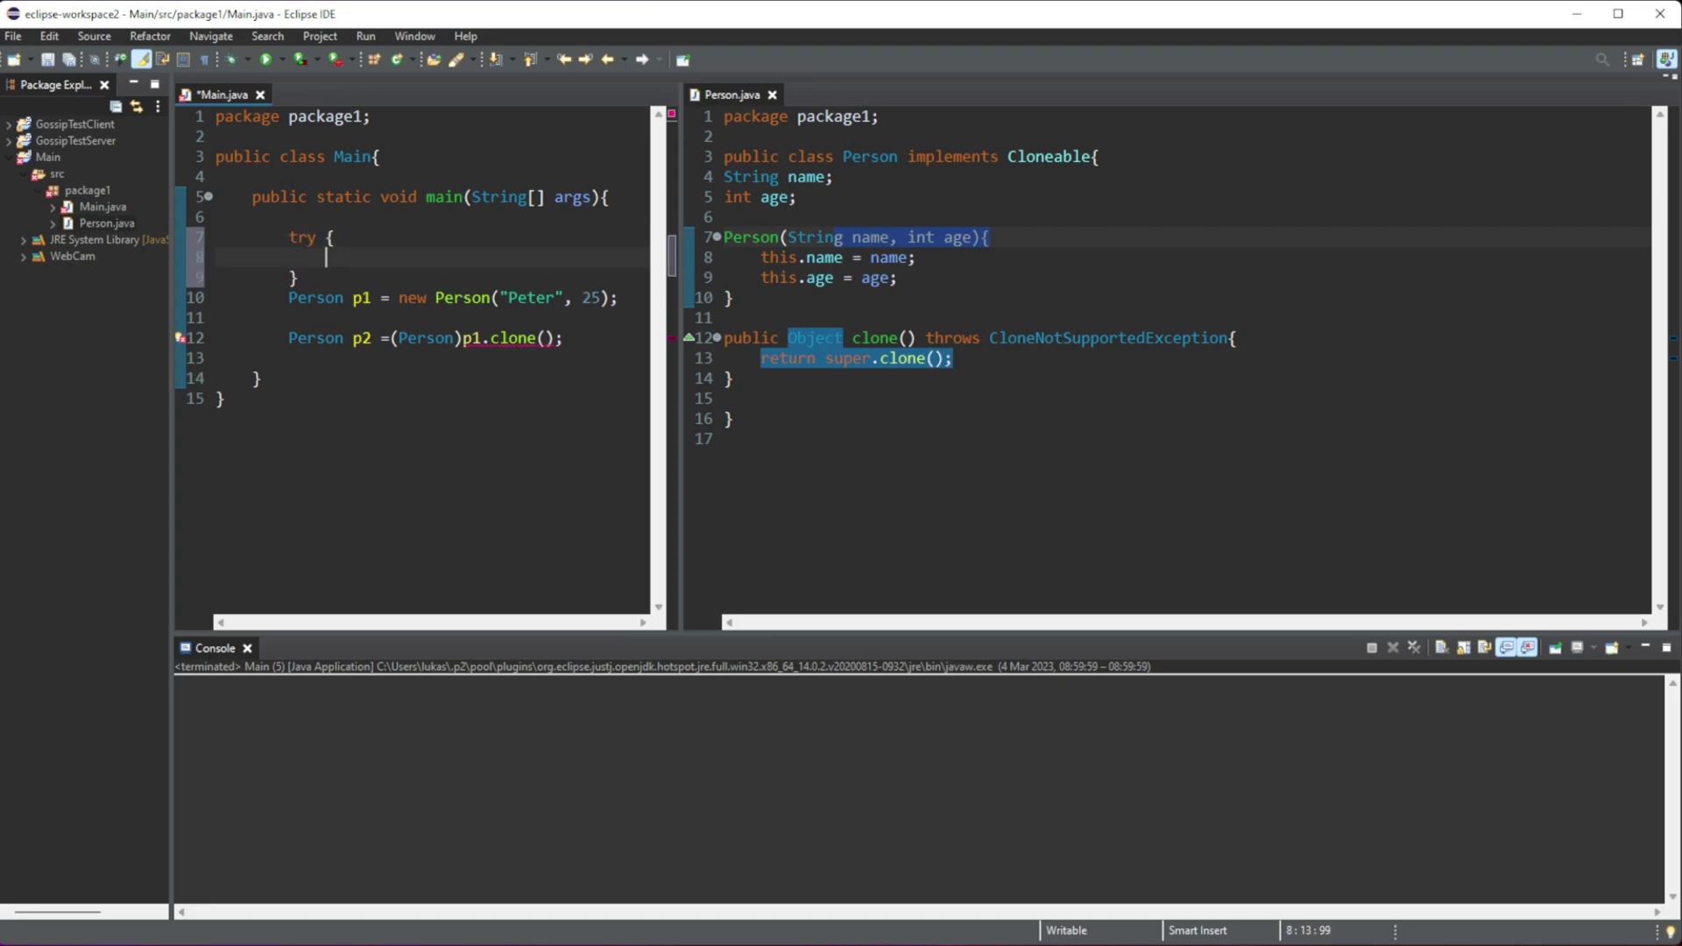
pyautogui.moveTo(588, 343); pyautogui.dragTo(138, 316)
pyautogui.hotkey('ctrl', 'x')
pyautogui.press('Up')
pyautogui.press('Up')
pyautogui.hotkey('ctrl', 'v')
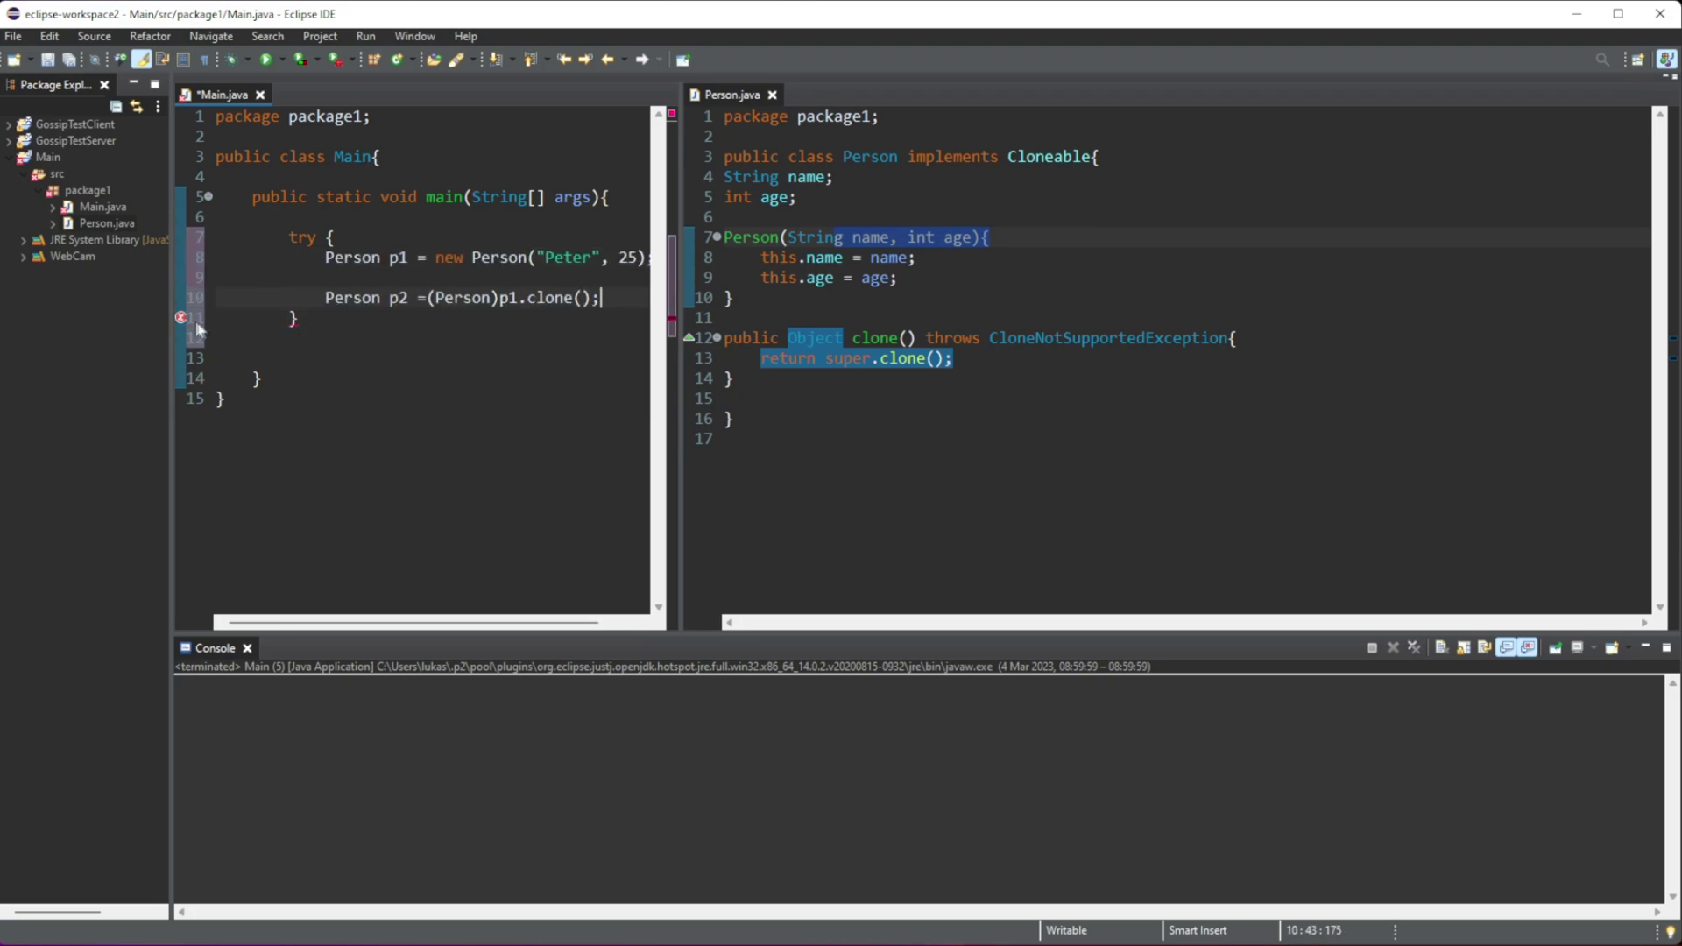
# - Follow the try block with catch(CloneNotSupportedException e) and an empty body
pyautogui.press('End')
pyautogui.write('catch() {')
pyautogui.press('Return')
pyautogui.click(365, 319)
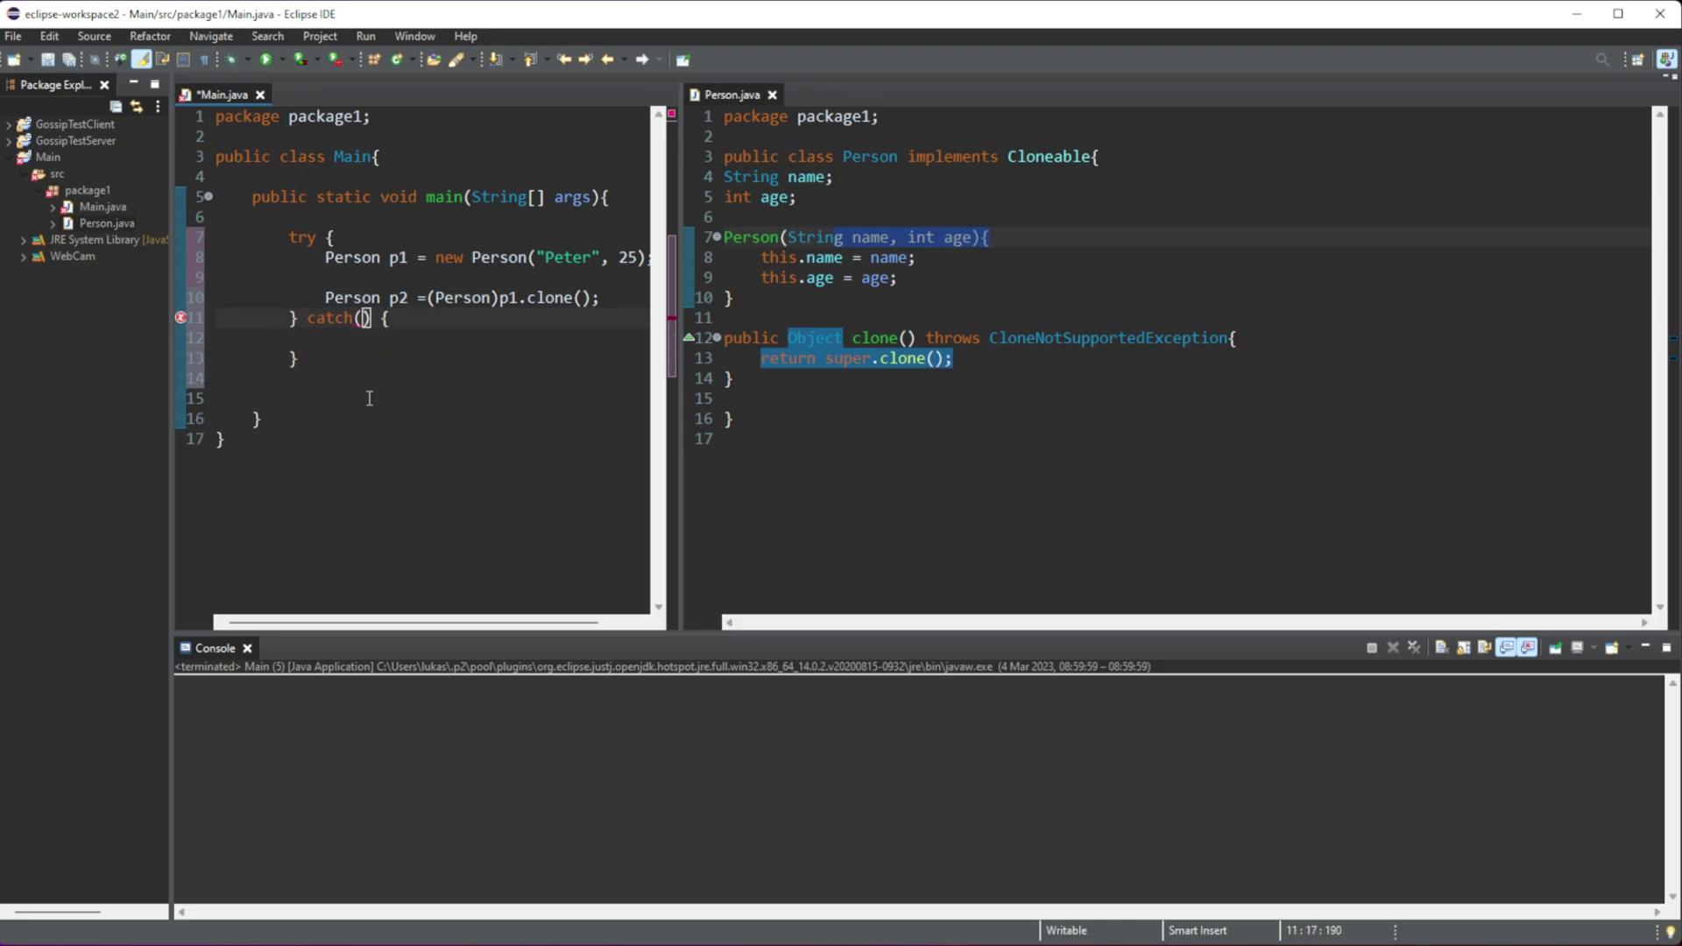
pyautogui.write('Clone')
pyautogui.write('NotSuppo')
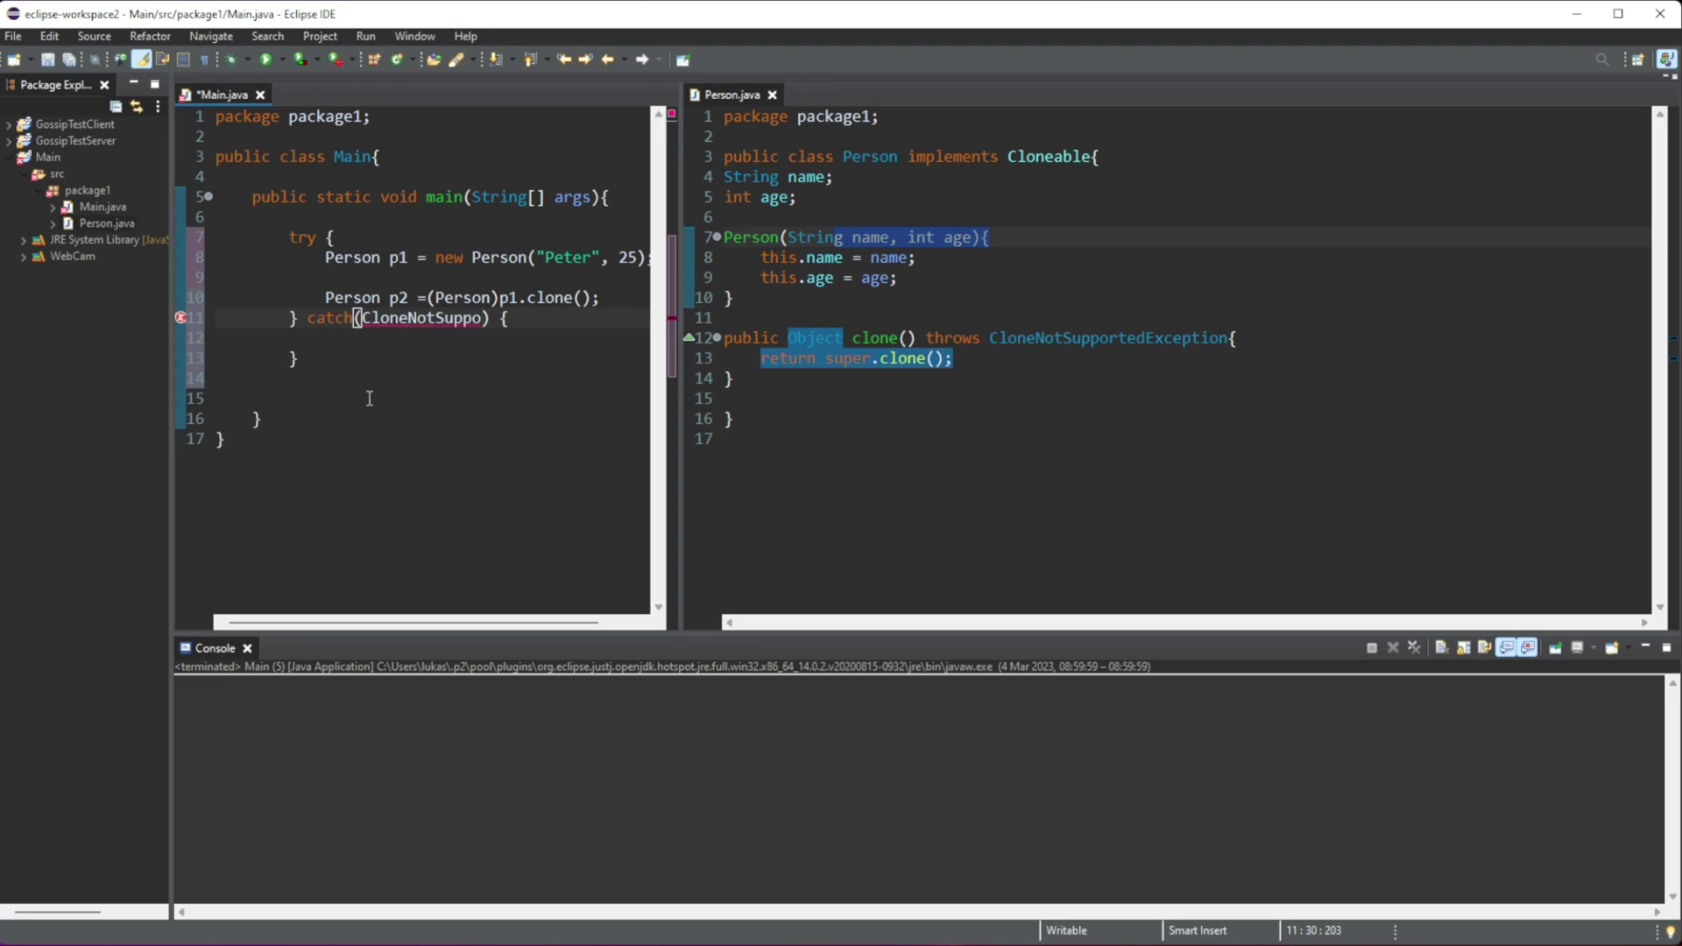
pyautogui.write('rtedException e')
pyautogui.click(1089, 338)
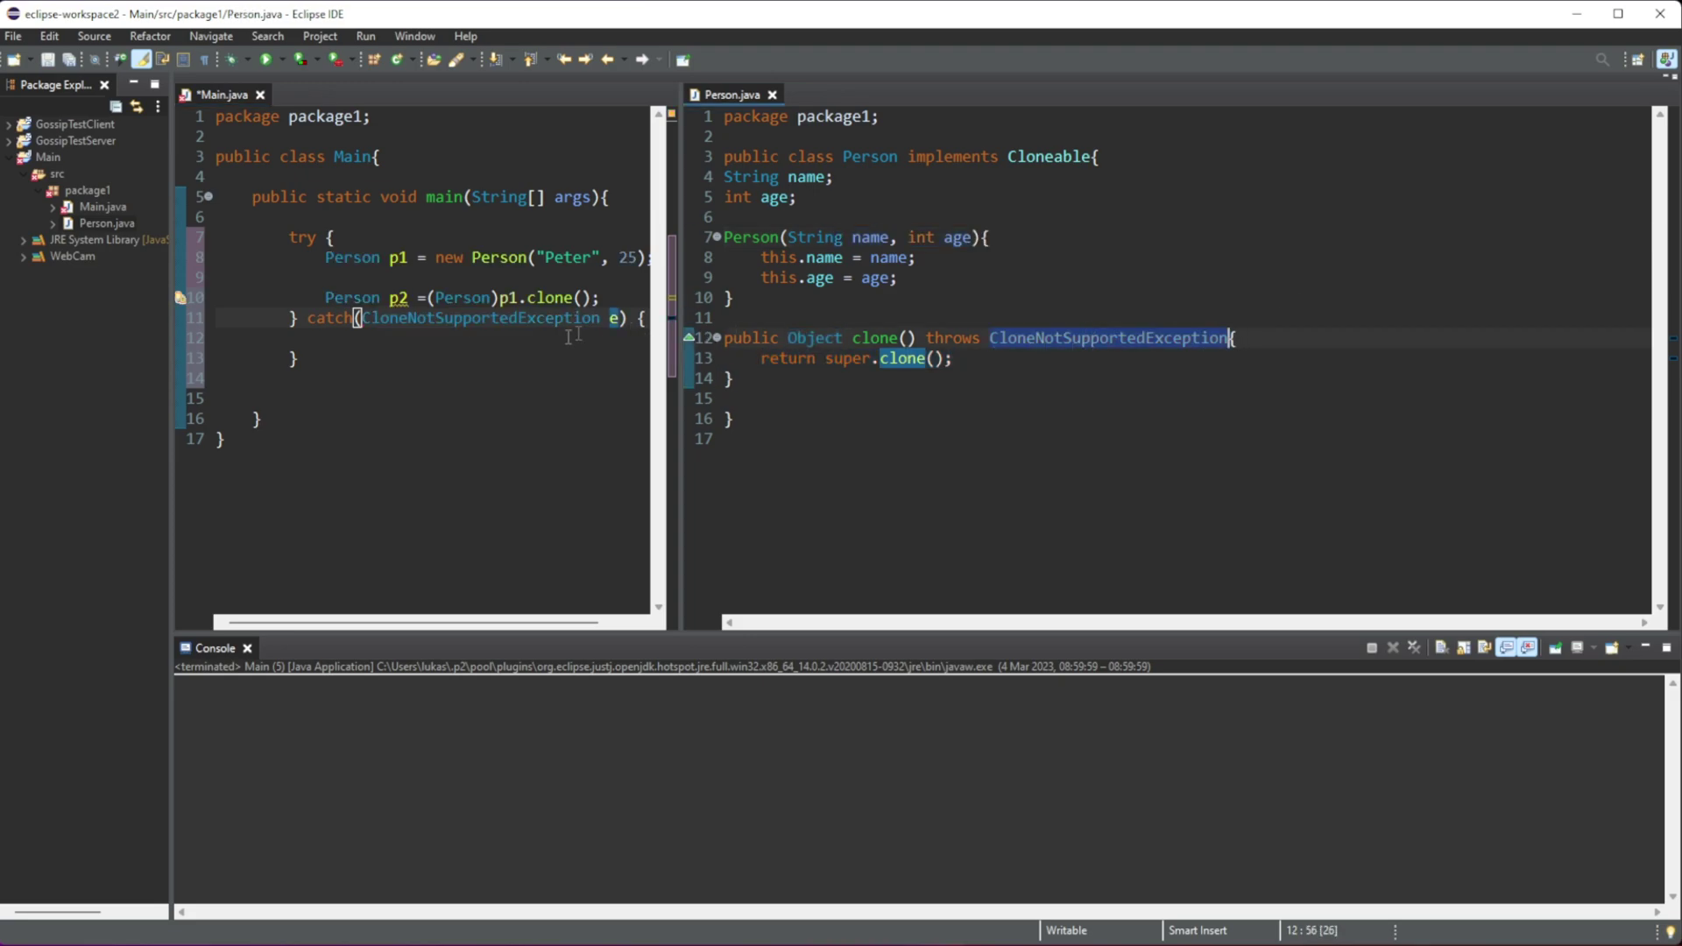
pyautogui.click(520, 338)
pyautogui.press('Down')
pyautogui.press('Down')
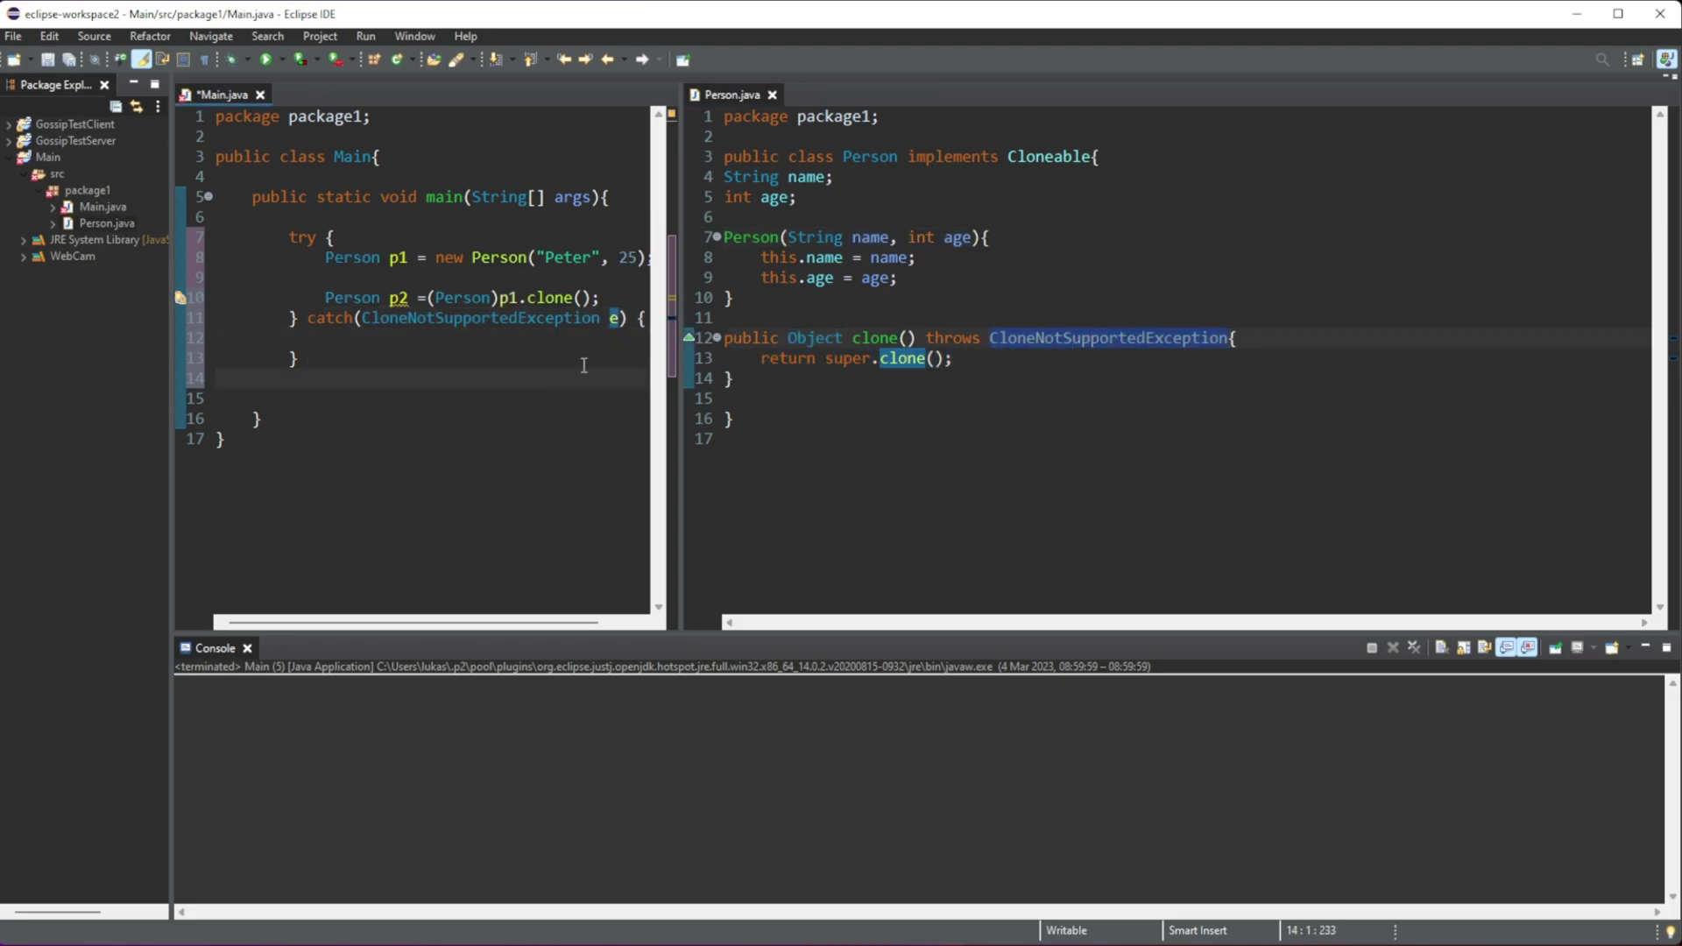
# - Add System.out.println(p1.name + " " + p1.age) inside the try block and save
pyautogui.press('Up')
pyautogui.press('Up')
pyautogui.press('Up')
pyautogui.press('End')
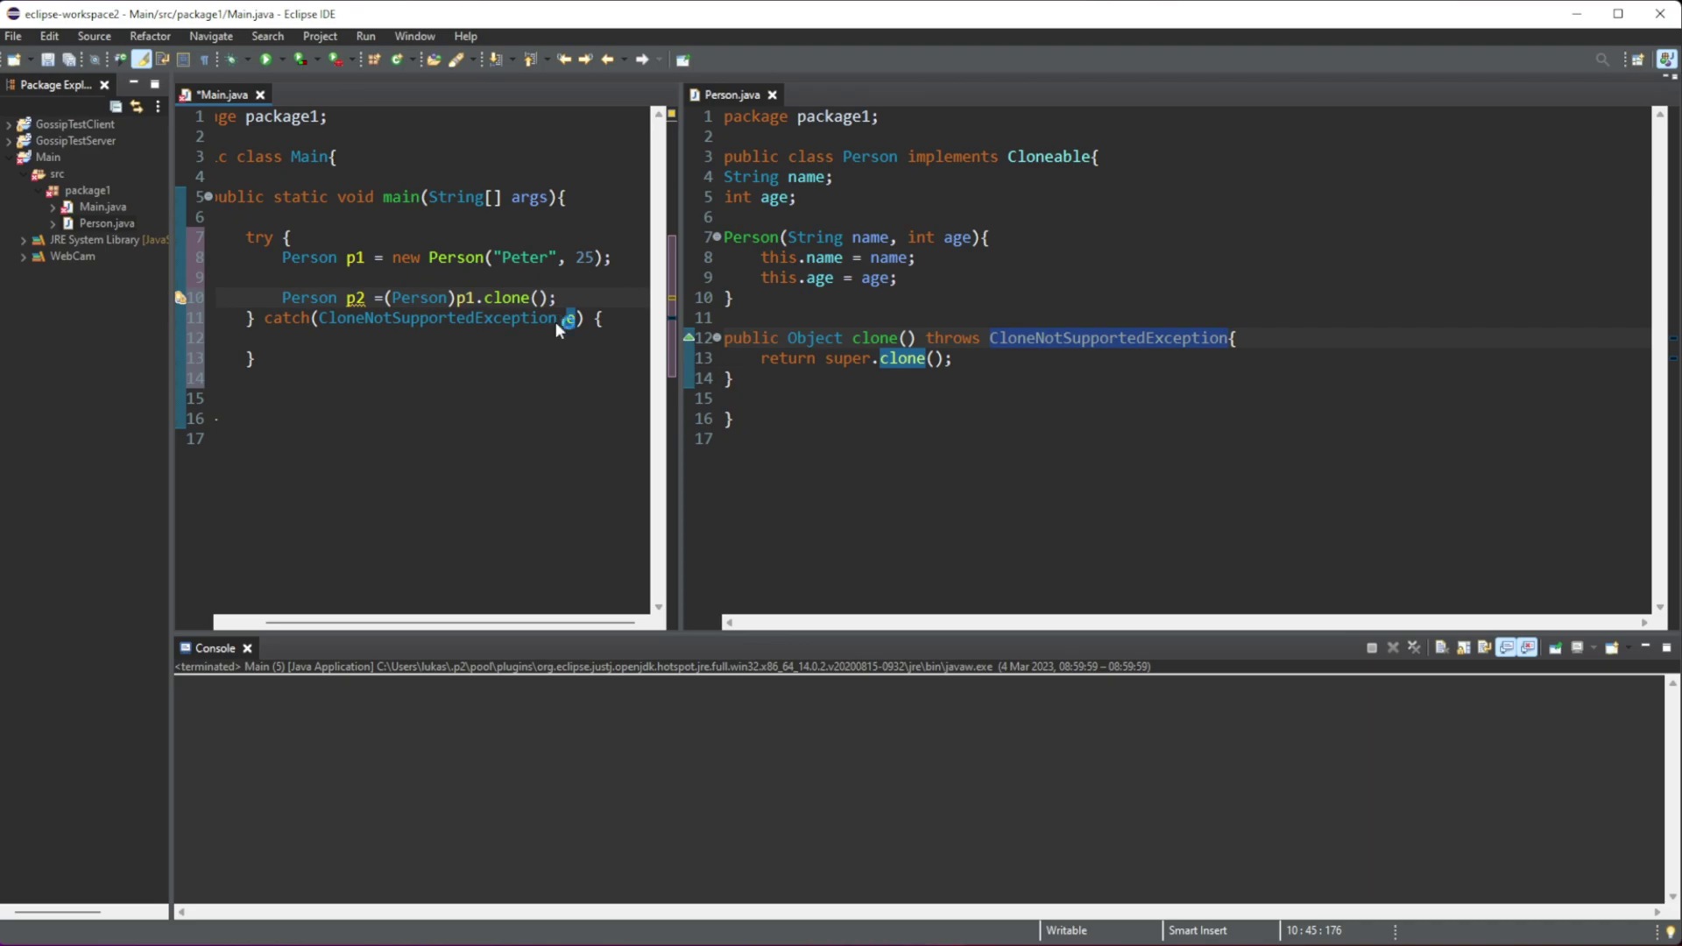
pyautogui.press('Return')
pyautogui.press('Return')
pyautogui.press('Return')
pyautogui.press('Return')
pyautogui.press('Up')
pyautogui.press('Up')
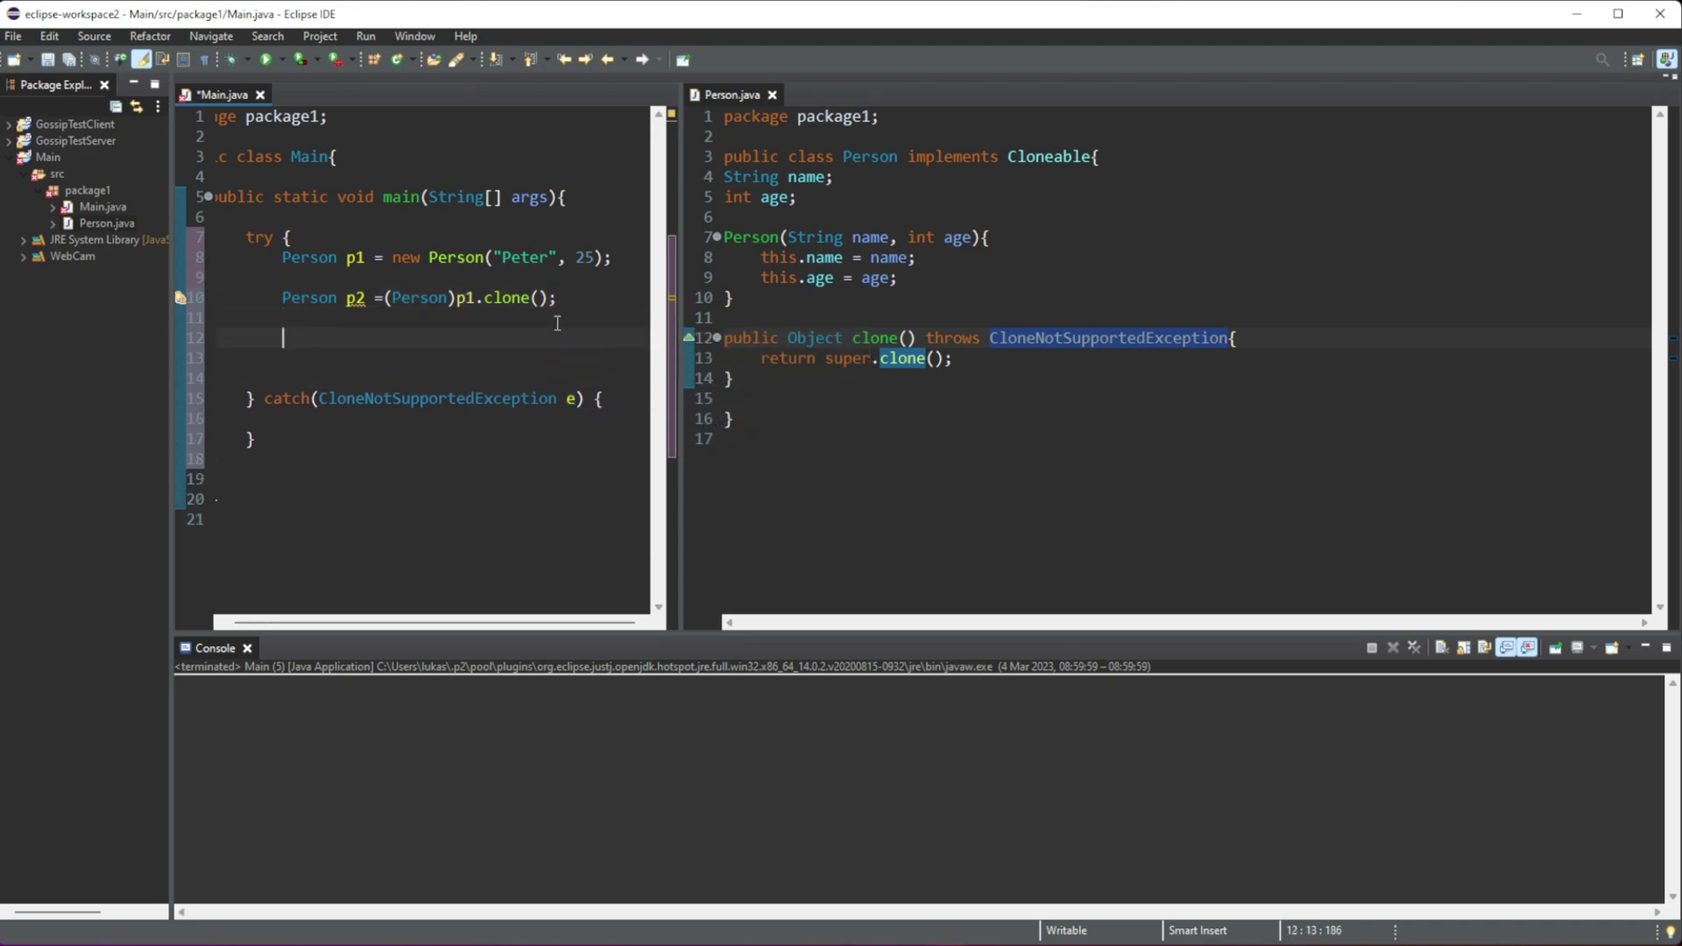
pyautogui.write('sysout')
pyautogui.hotkey('ctrl', 'space')
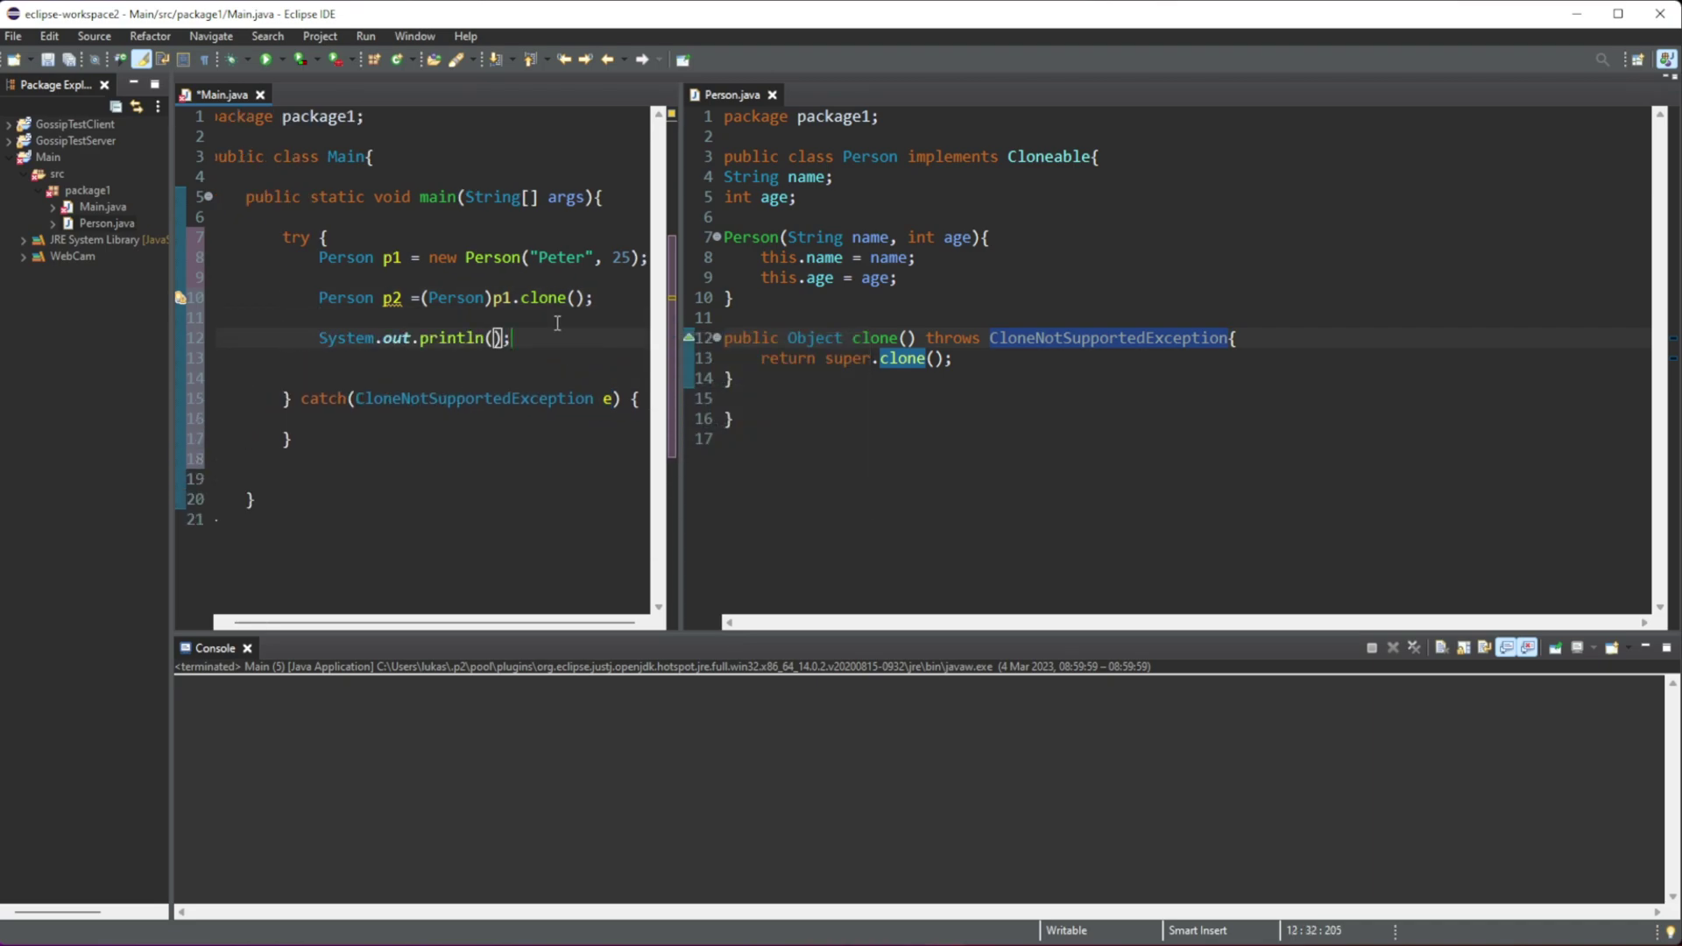
pyautogui.write('p1')
pyautogui.write('.name + " " p1.')
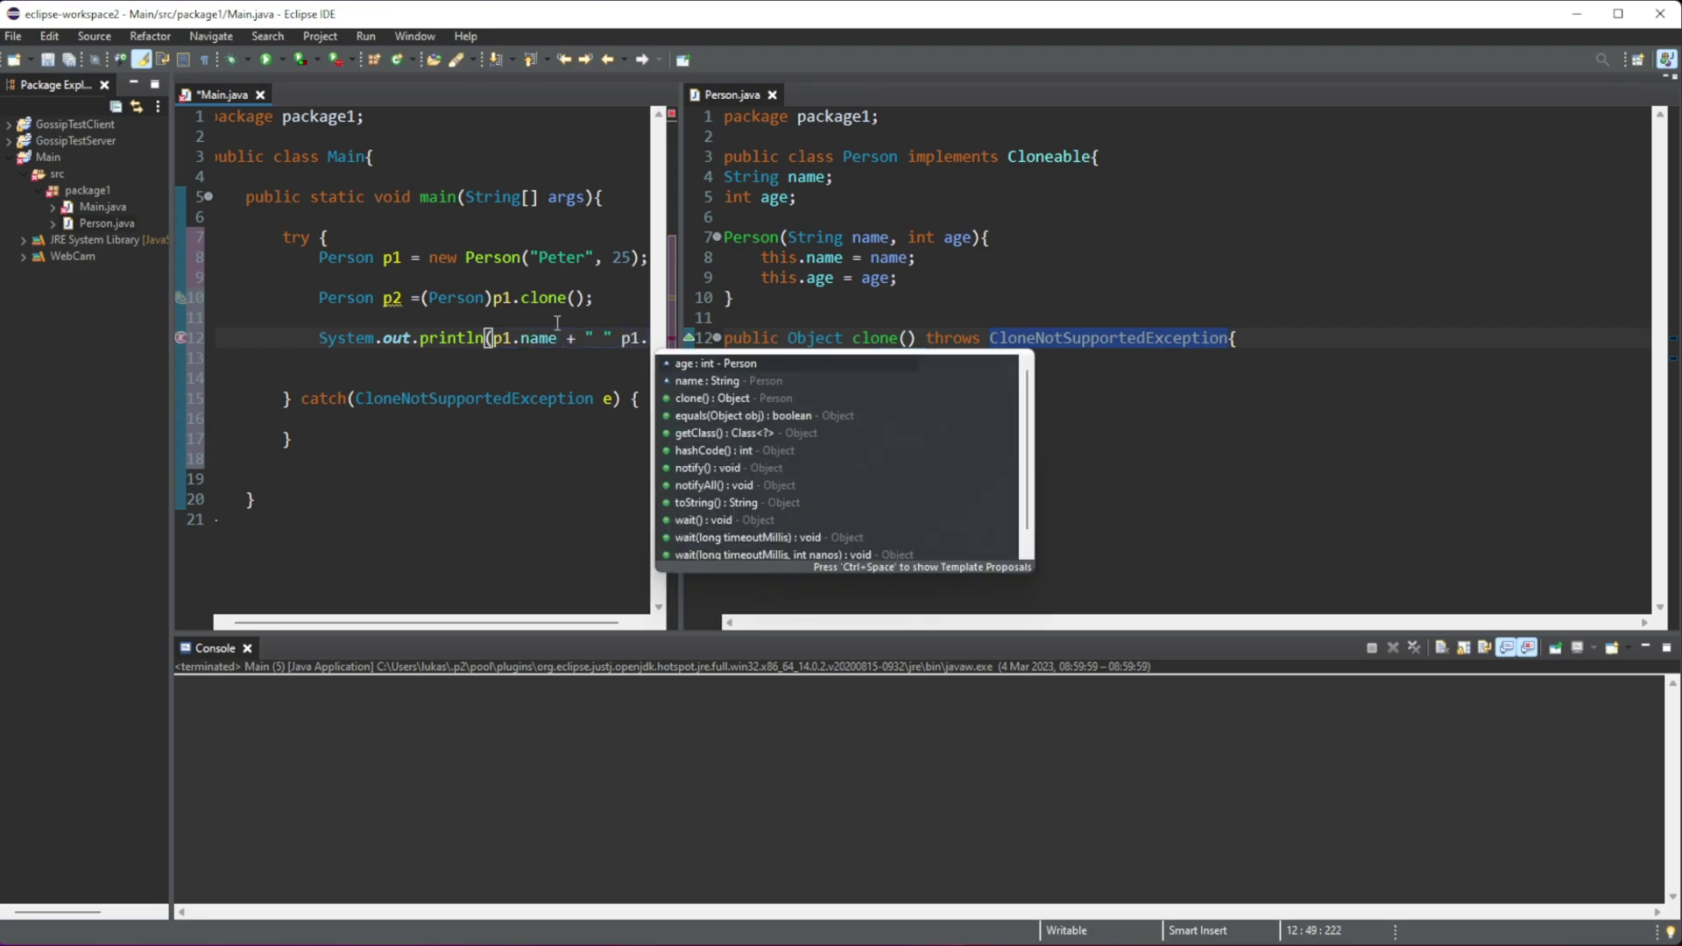
pyautogui.press('Return')
pyautogui.hotkey('ctrl', 's')
pyautogui.click(599, 360)
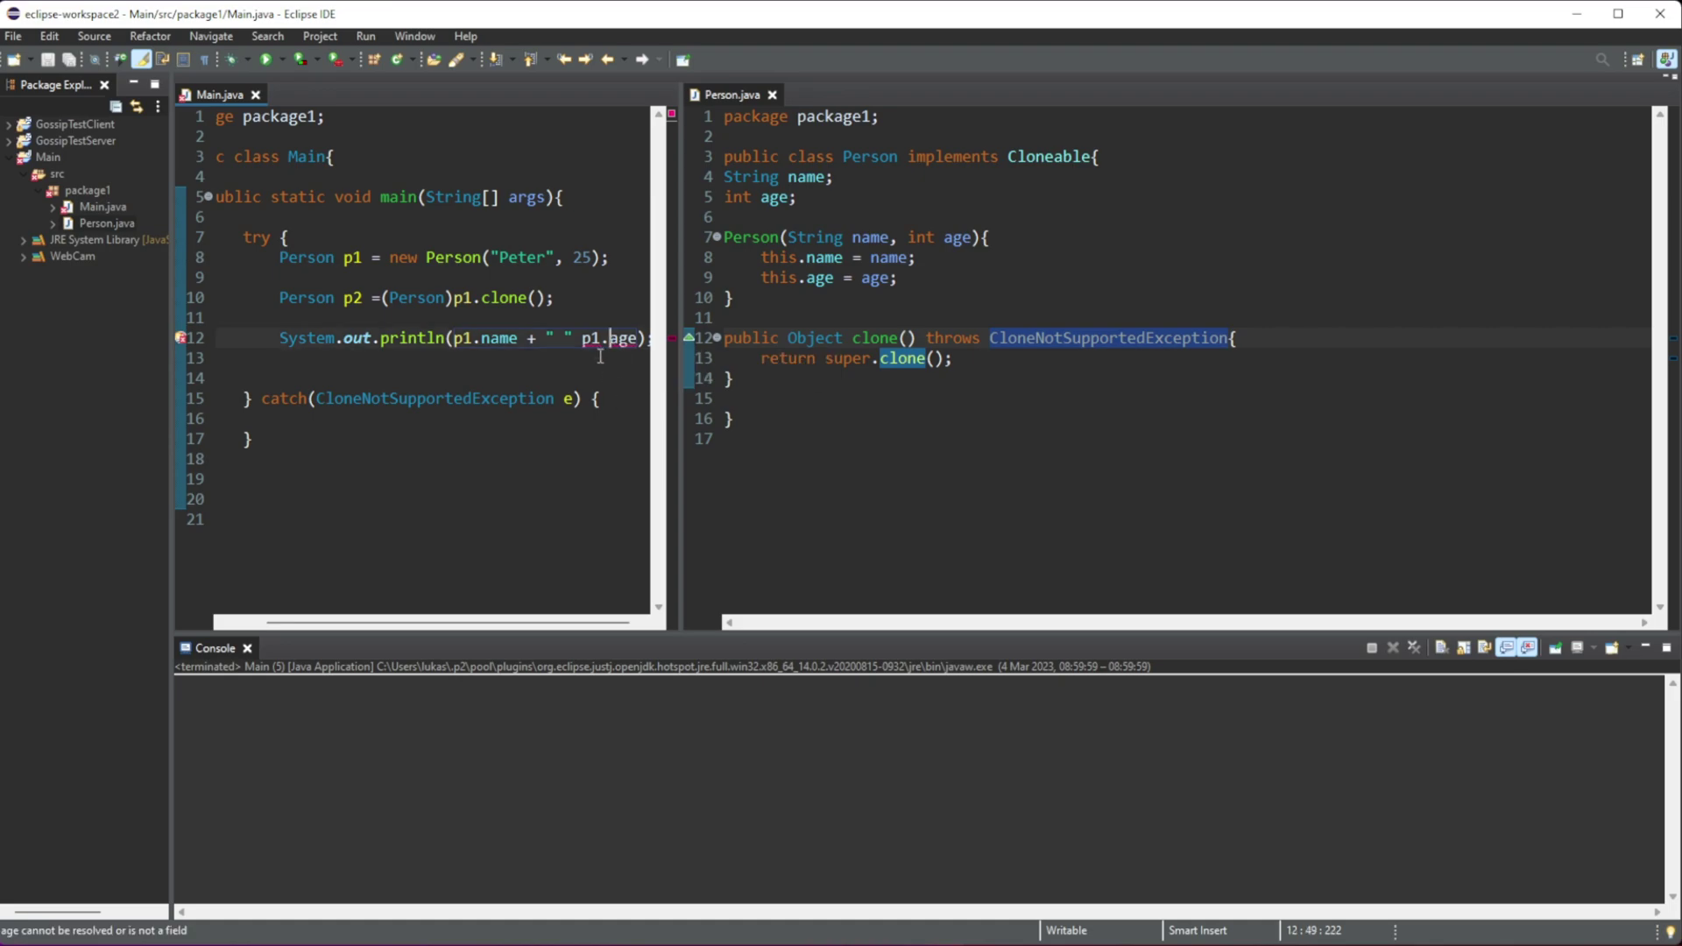
pyautogui.press('Left')
pyautogui.press('Left')
pyautogui.press('Left')
pyautogui.write('+')
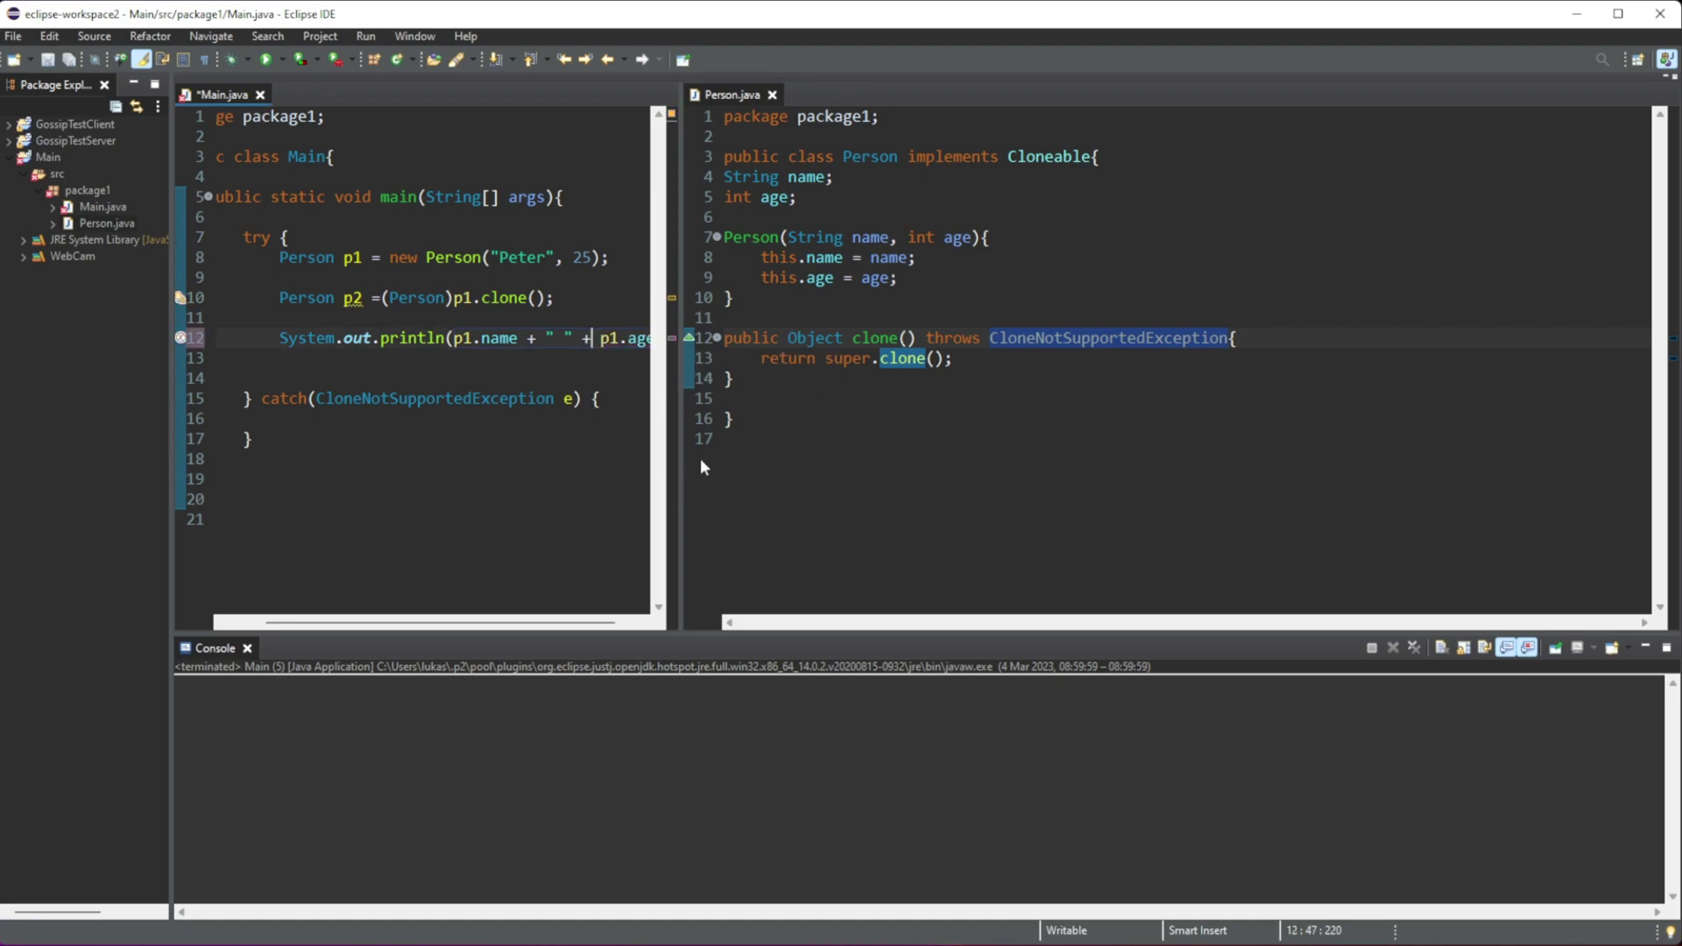
# - Duplicate the print line for p2, changing both p1 references to p2, and save Main.java
pyautogui.moveTo(679, 454); pyautogui.dragTo(1089, 453)
pyautogui.moveTo(721, 337); pyautogui.dragTo(326, 340)
pyautogui.hotkey('ctrl', 'c')
pyautogui.press('End')
pyautogui.press('Return')
pyautogui.hotkey('ctrl', 'v')
pyautogui.press('Left')
pyautogui.press('Left')
pyautogui.press('Left')
pyautogui.press('BackSpace')
pyautogui.write('2')
pyautogui.press('Left')
pyautogui.press('Left')
pyautogui.press('Left')
pyautogui.press('BackSpace')
pyautogui.write('2')
pyautogui.hotkey('ctrl', 's')
pyautogui.click(812, 399)
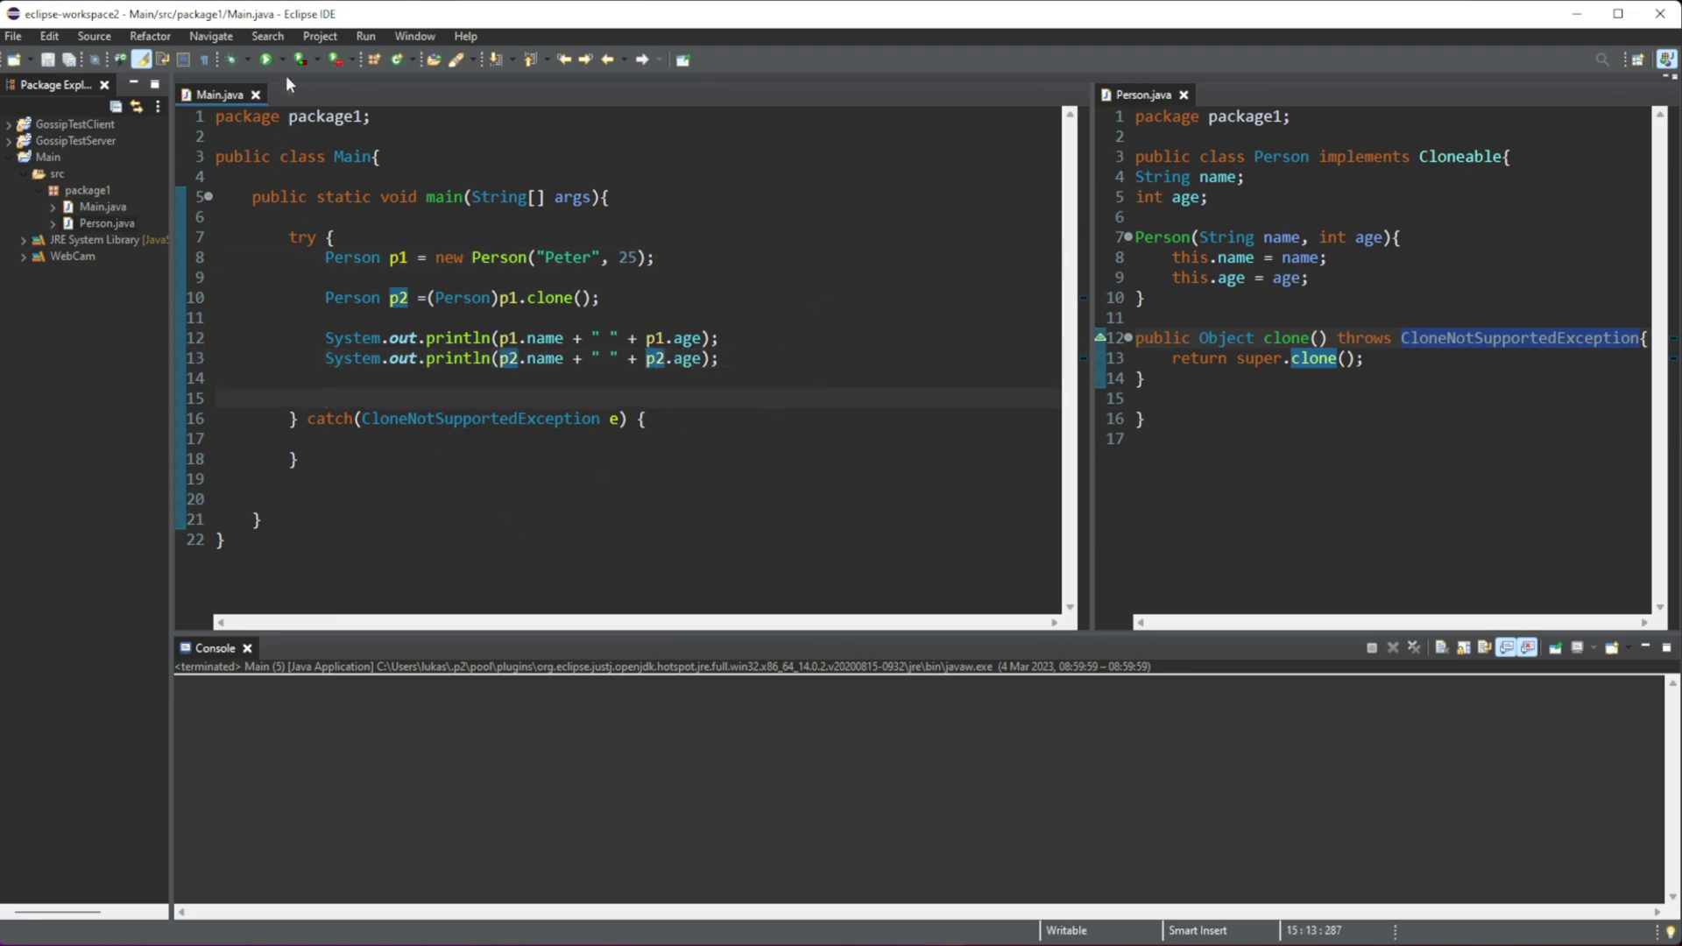
# - Run Main and confirm the console prints Peter 25 on two lines
pyautogui.click(266, 60)
pyautogui.moveTo(323, 727); pyautogui.dragTo(99, 678)
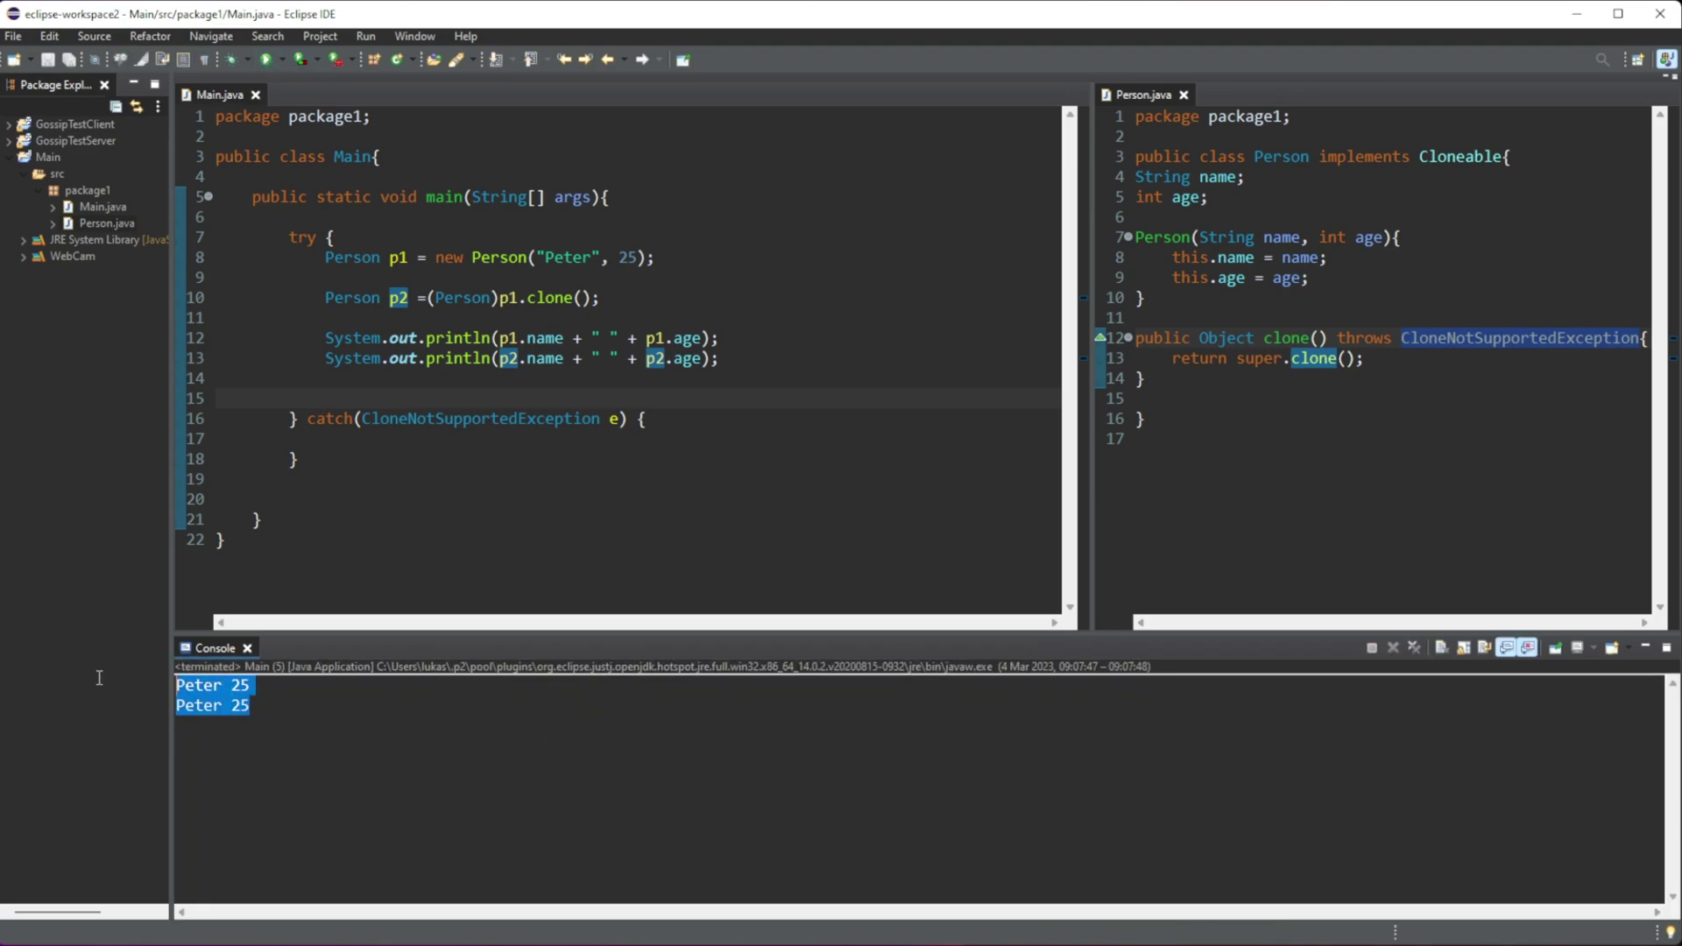
pyautogui.moveTo(777, 357); pyautogui.dragTo(293, 317)
# - Review the p1 declaration, p2 clone assignment and try block in Main
pyautogui.click(664, 257)
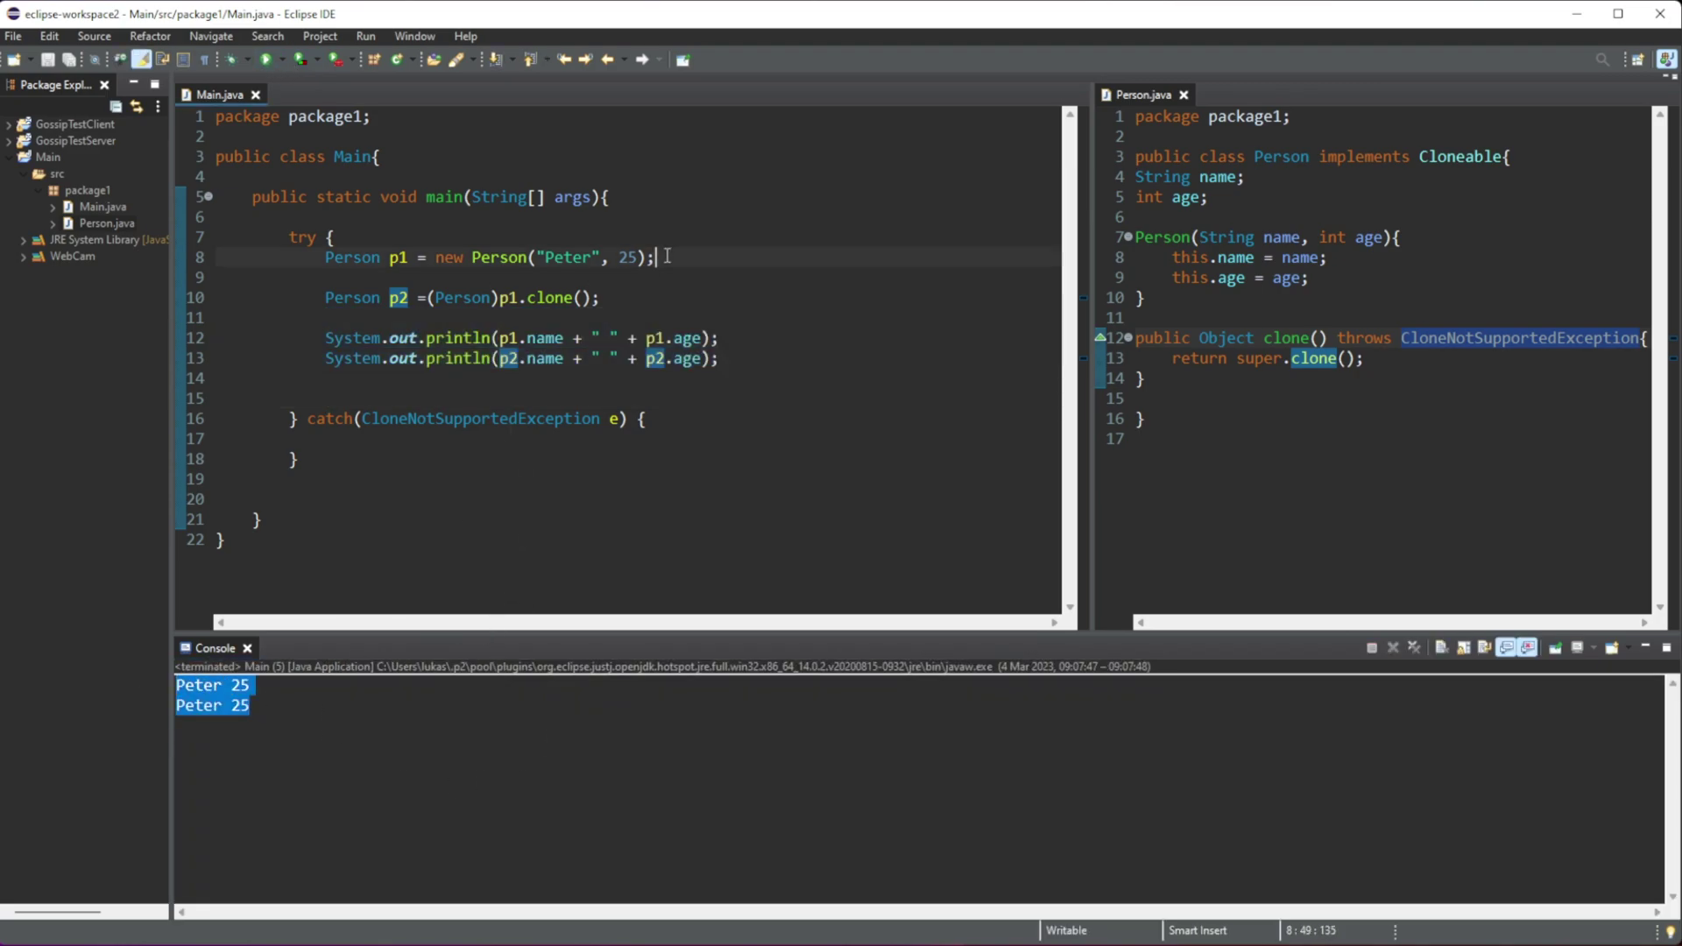
pyautogui.moveTo(623, 302); pyautogui.dragTo(325, 300)
pyautogui.press('Up')
pyautogui.click(428, 339)
pyautogui.moveTo(325, 256); pyautogui.dragTo(661, 257)
pyautogui.moveTo(324, 301); pyautogui.dragTo(601, 297)
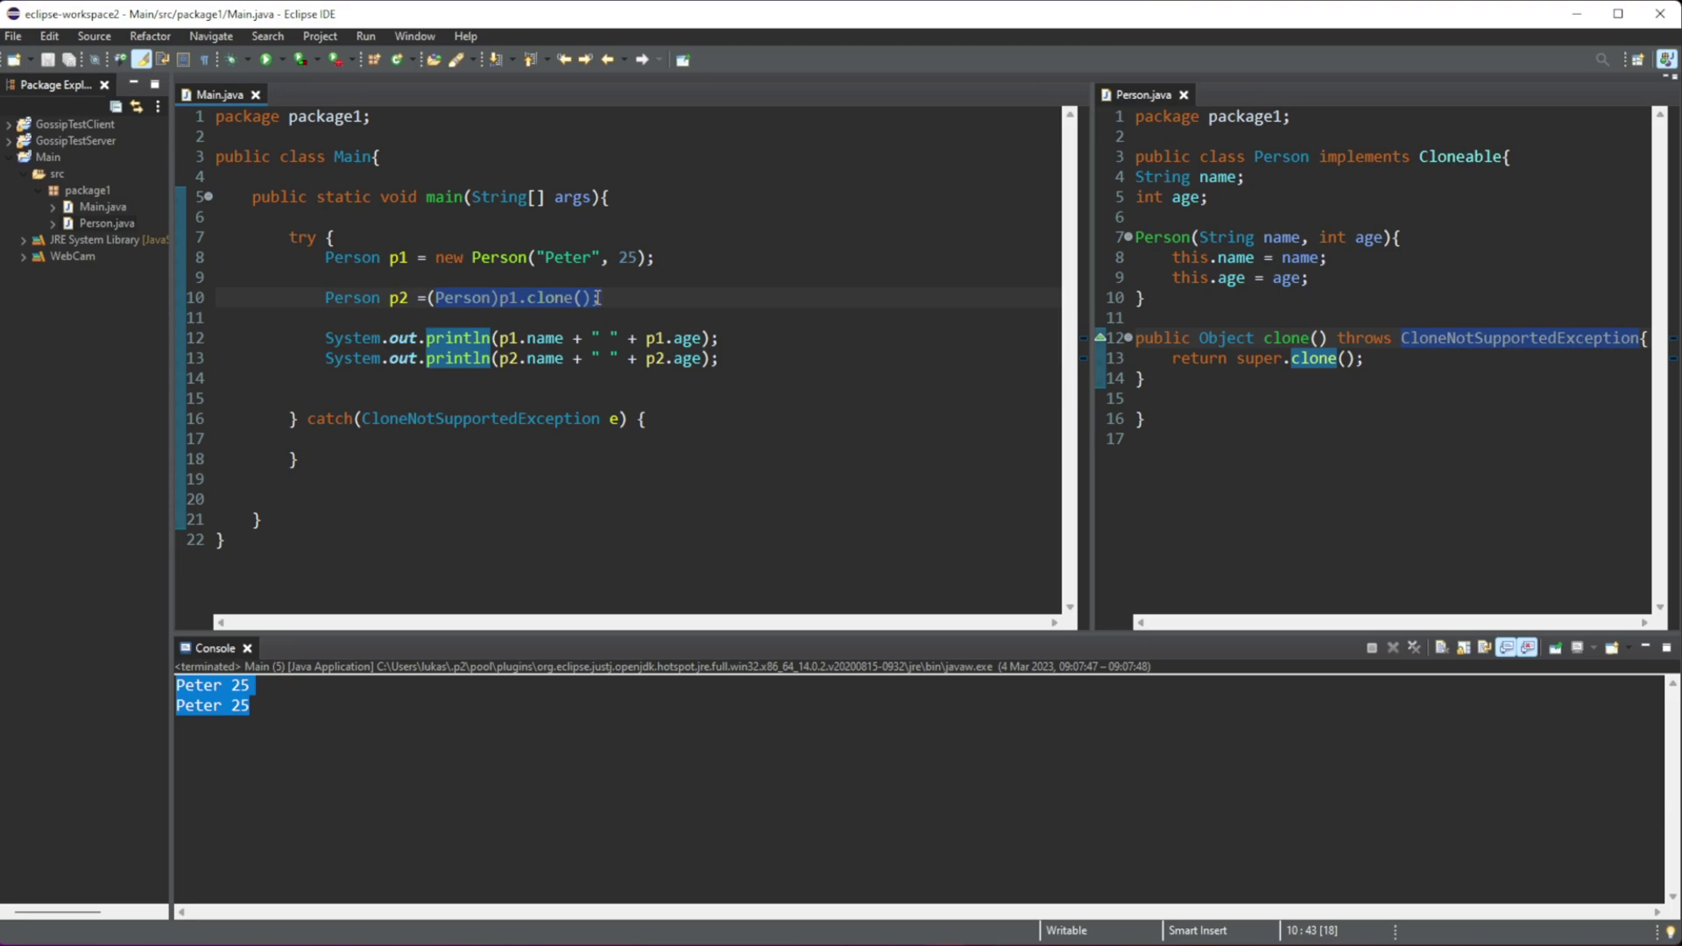
pyautogui.click(621, 245)
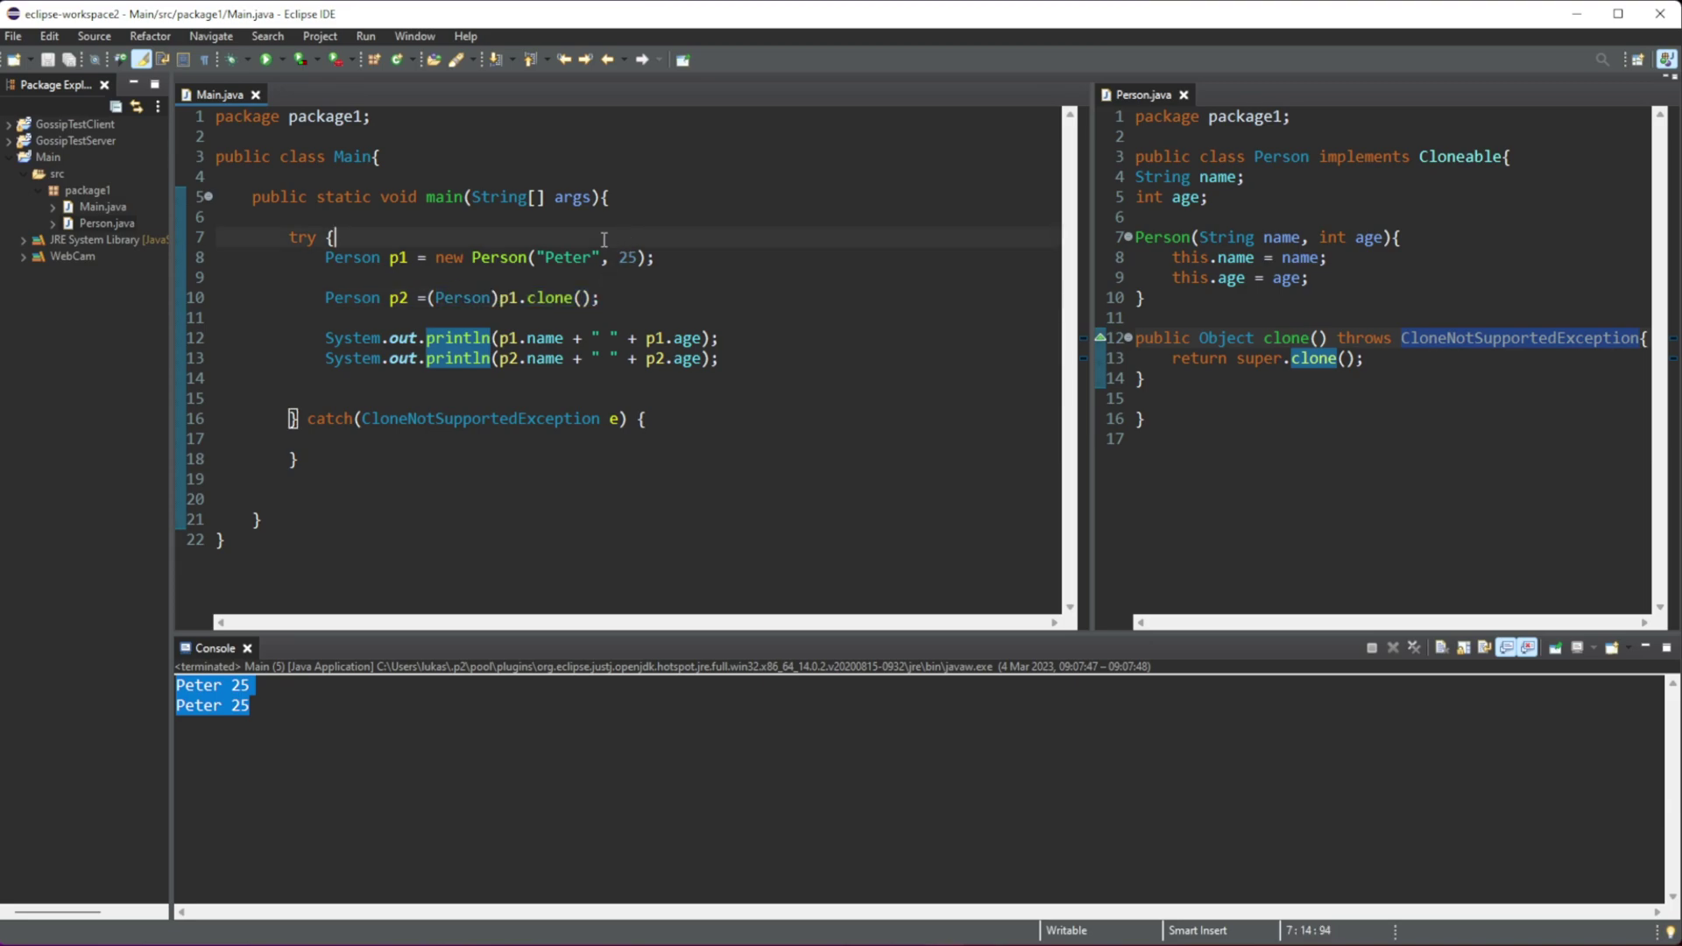